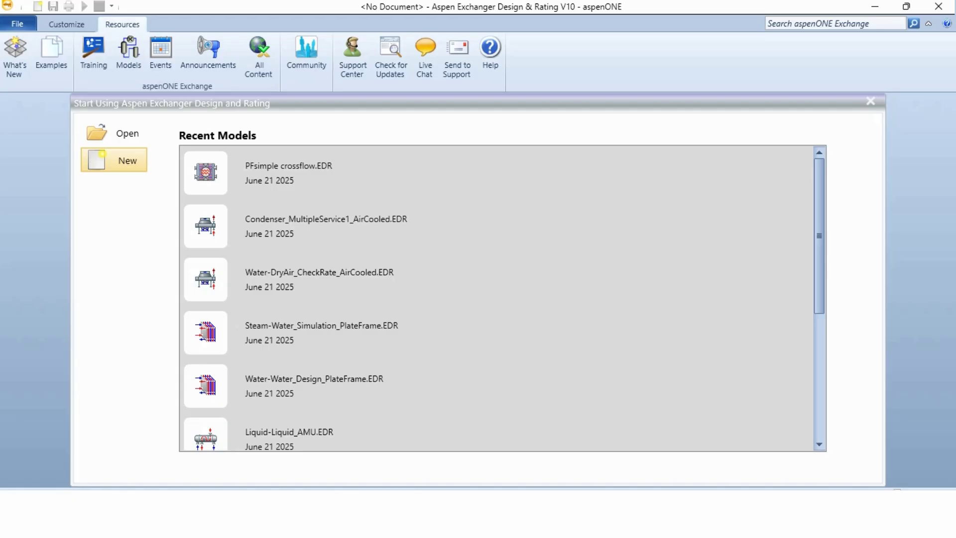
- Create a new Shell & Tube exchanger case
left_click(114, 160)
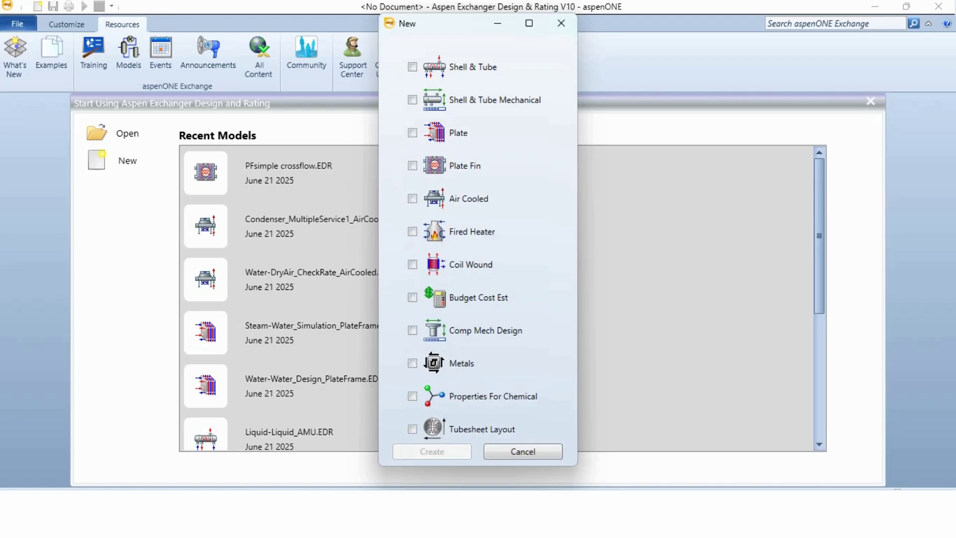
left_click(412, 67)
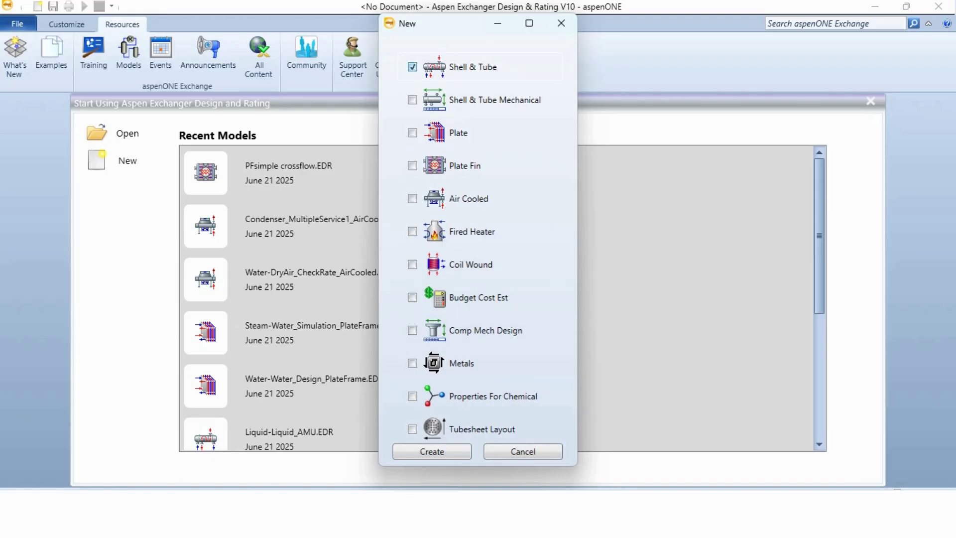
left_click(431, 451)
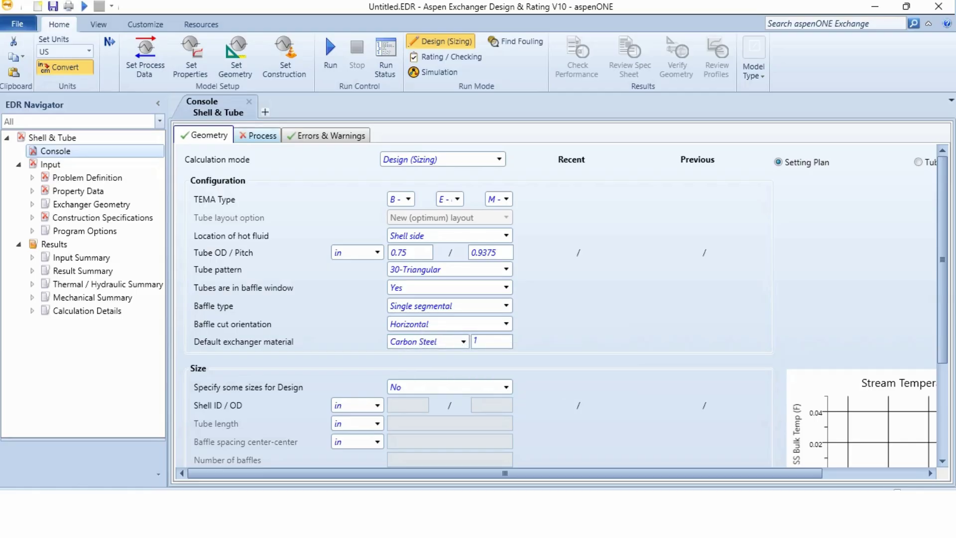
- In the console's process conditions, set the hot-side mass flow rate to 900000 lb/h
left_click(257, 135)
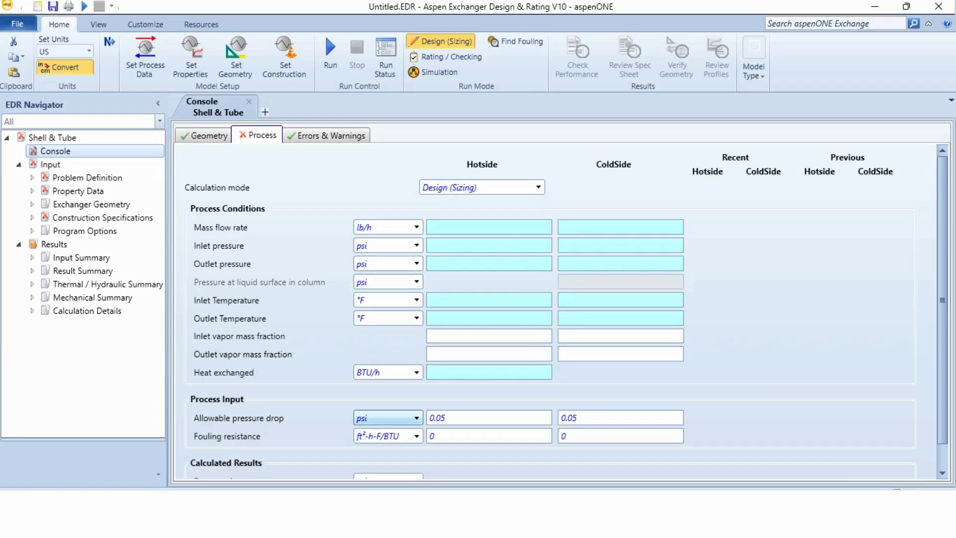
scroll(388, 418, "down", 1)
scroll(566, 311, "up", 1)
left_click(489, 227)
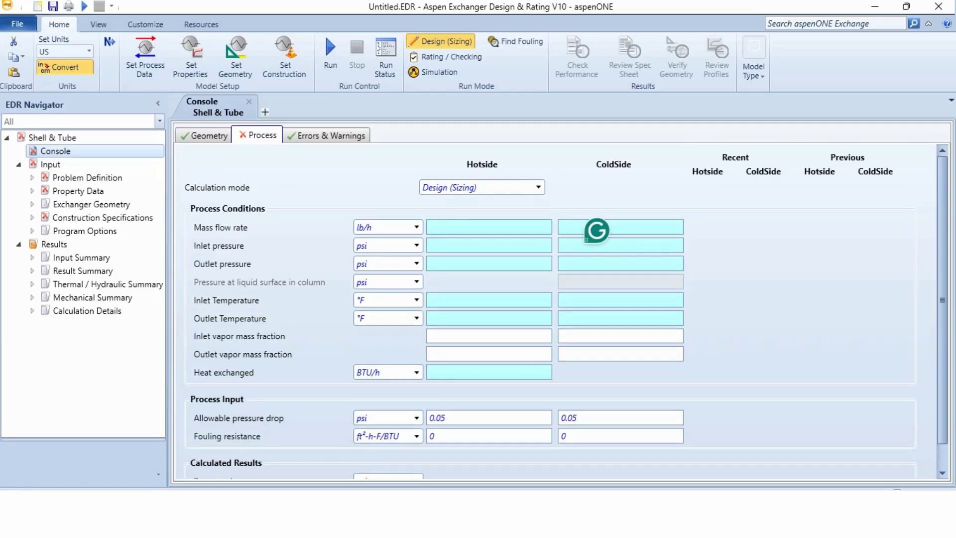
type("900000")
left_click(619, 227)
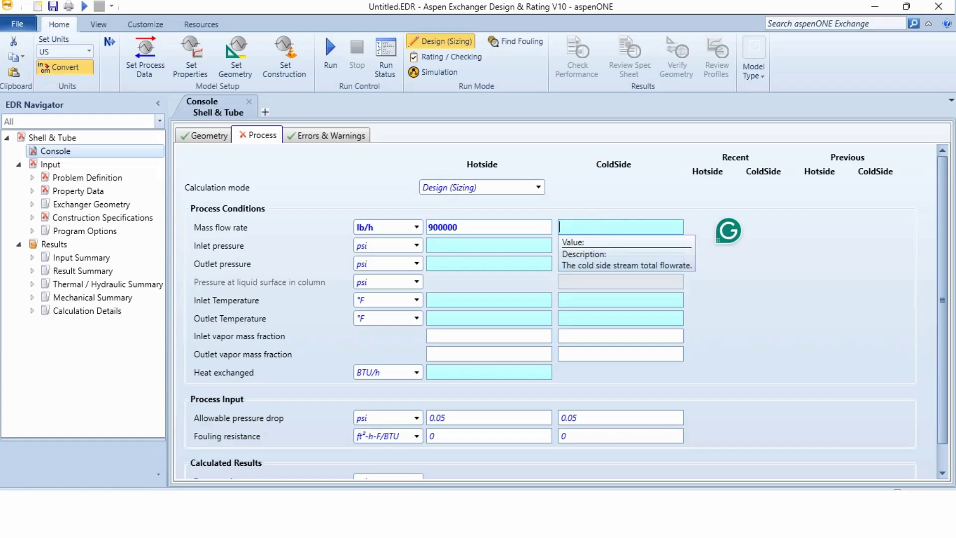
- Set the inlet pressure to 114.7 psi for both the hot side and the cold side
left_click(489, 245)
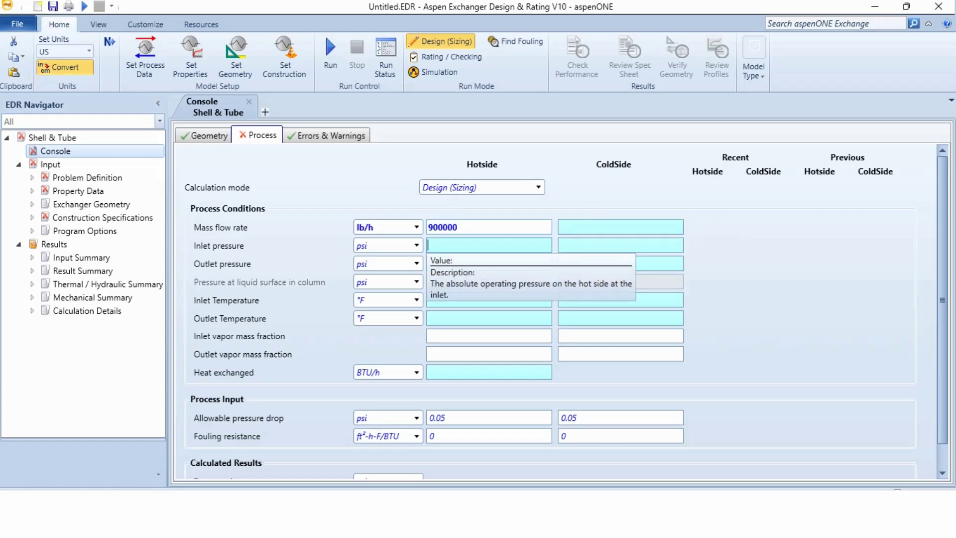
type("114.7")
left_click(596, 248)
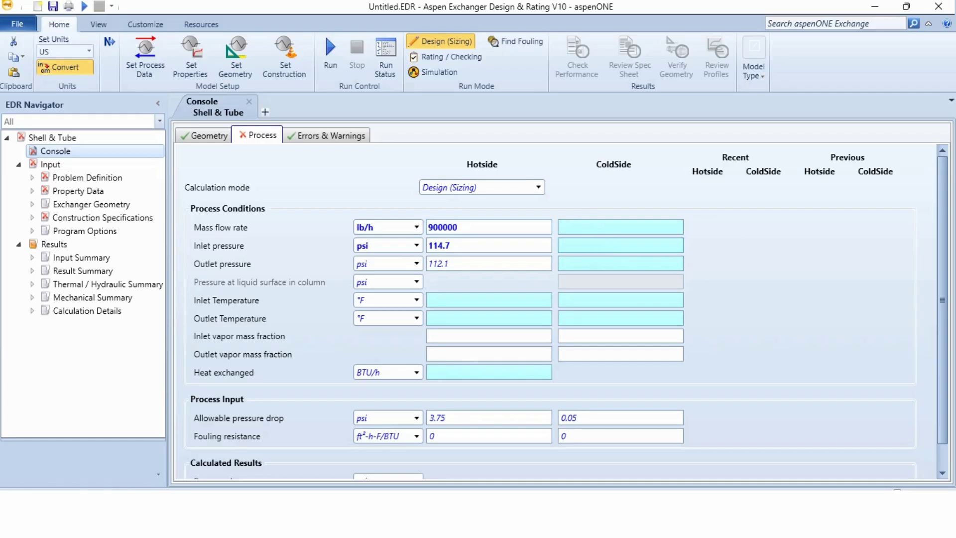
type("114.7")
key("Tab")
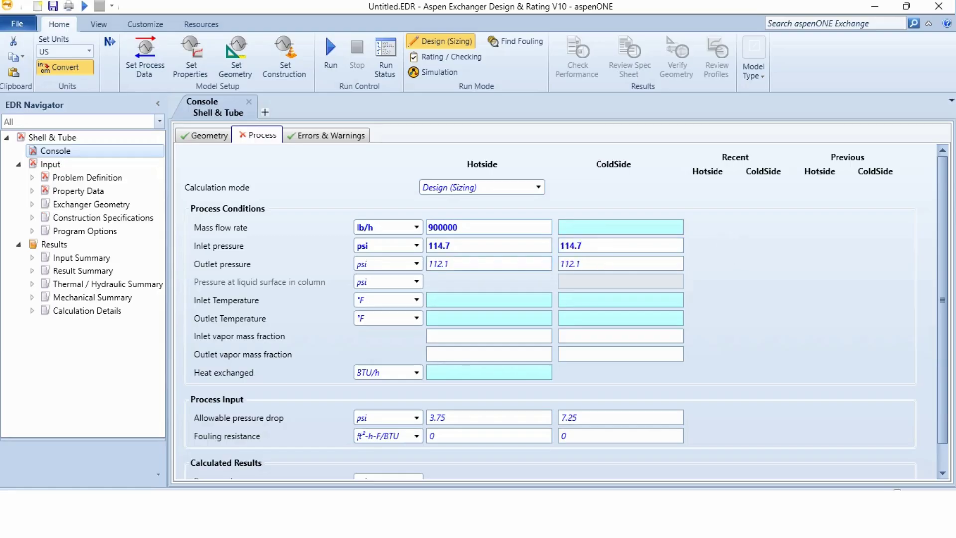
- Set the outlet pressure to 109.7 psi for both the hot side and the cold side
double_click(438, 263)
type("109.7")
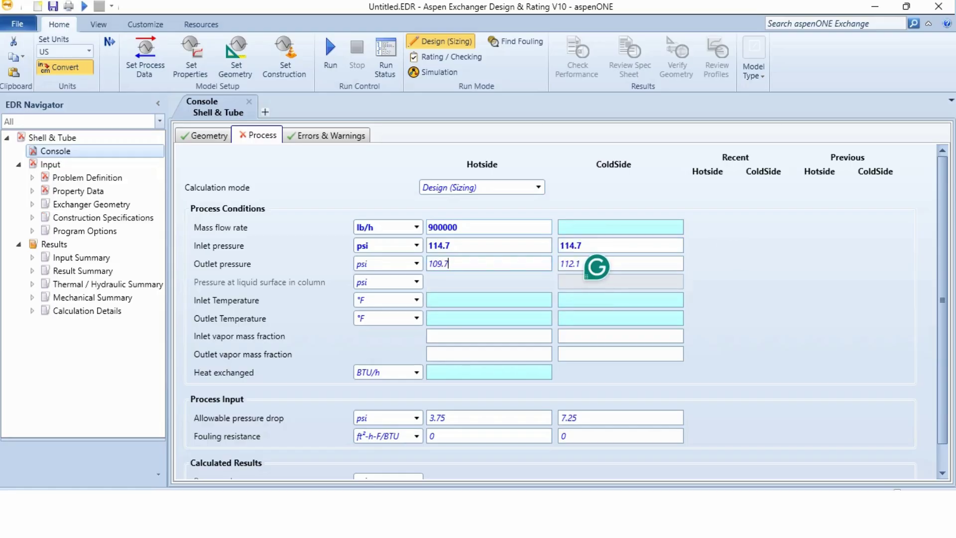
key("Tab")
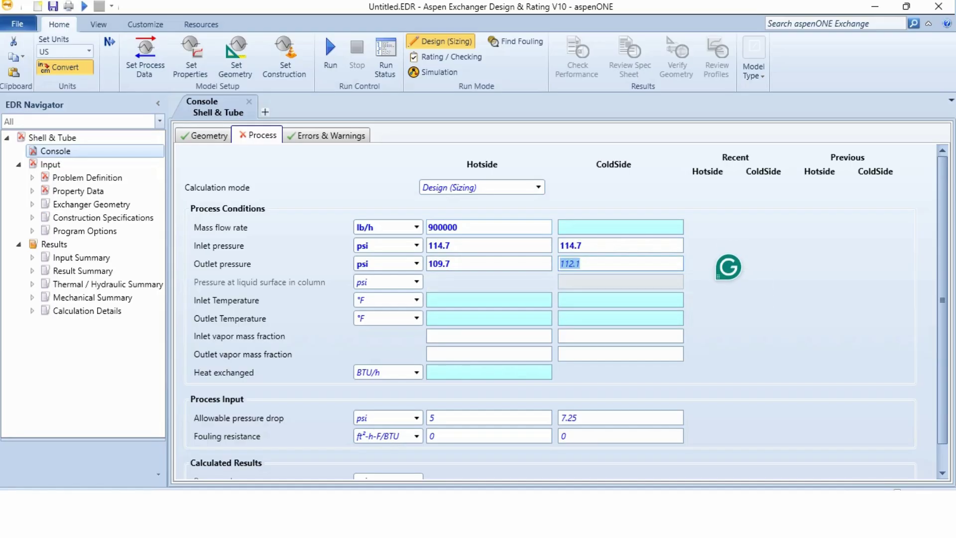
type("109.7")
key("Tab")
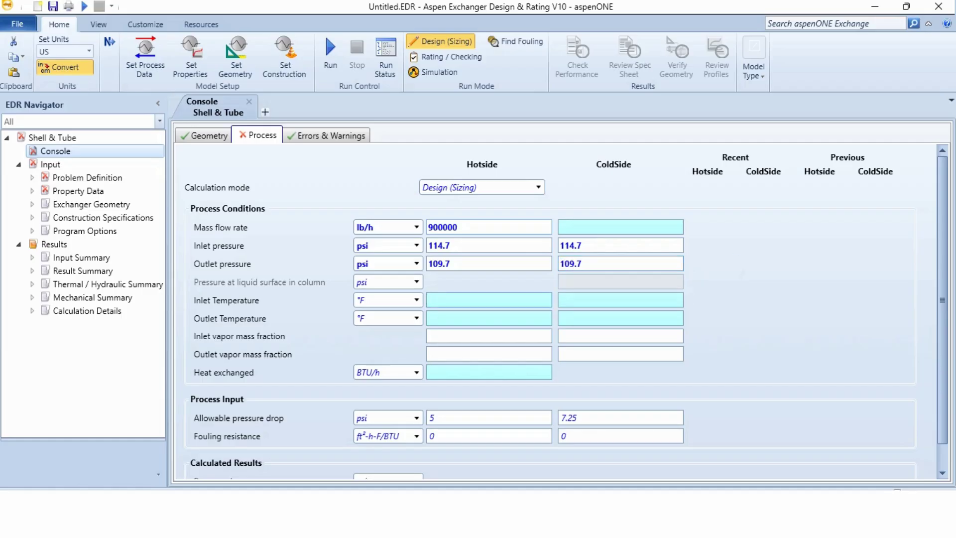
- Set the inlet temperatures to 593 °F on the hot side and 527 °F on the cold side
key("Tab")
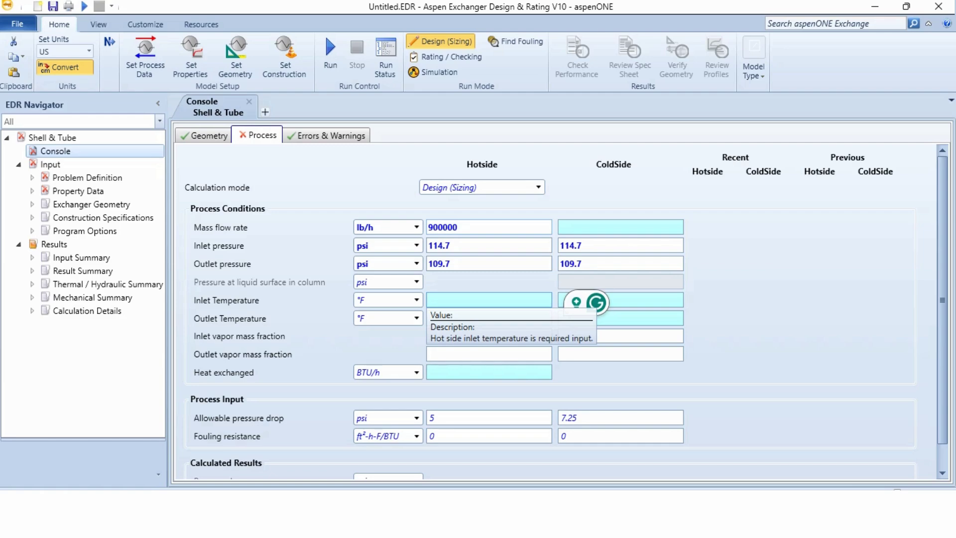
type("593")
key("Tab")
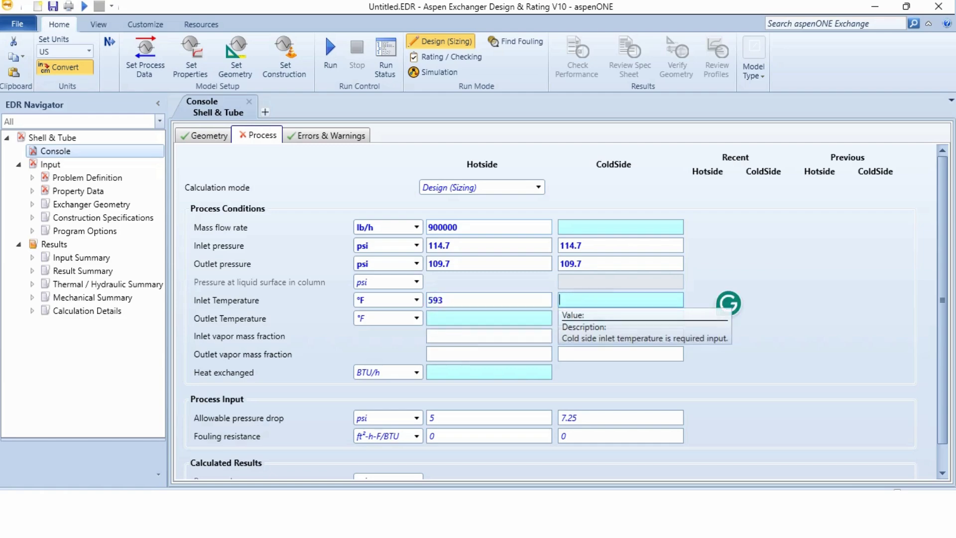
type("527")
key("Tab")
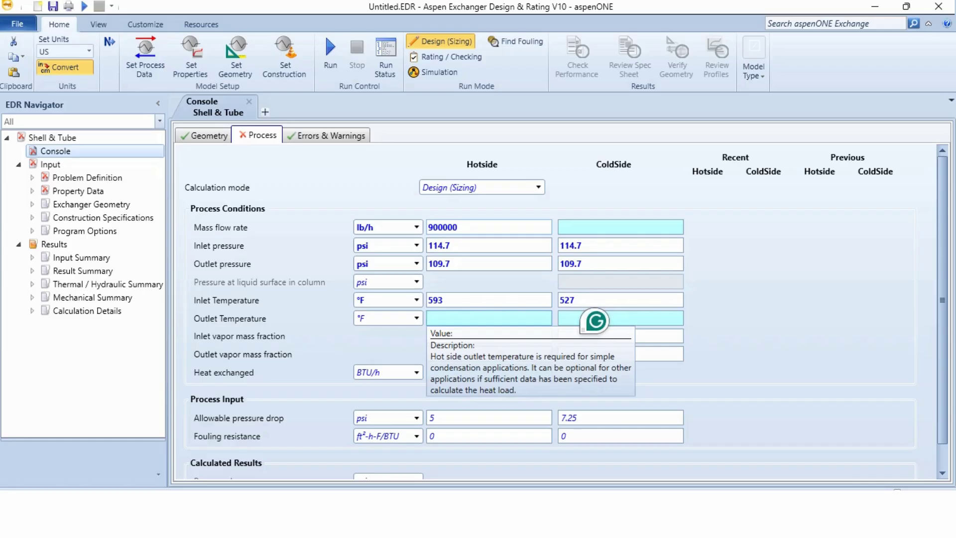
- Set the outlet temperatures to 554 °F on the hot side and 543 °F on the cold side
type("554")
key("Tab")
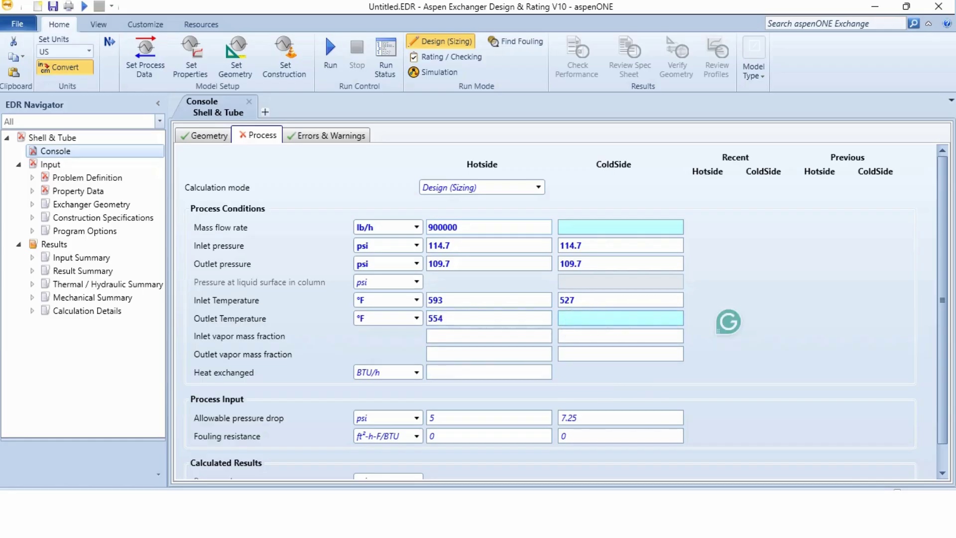
type("543")
key("Tab")
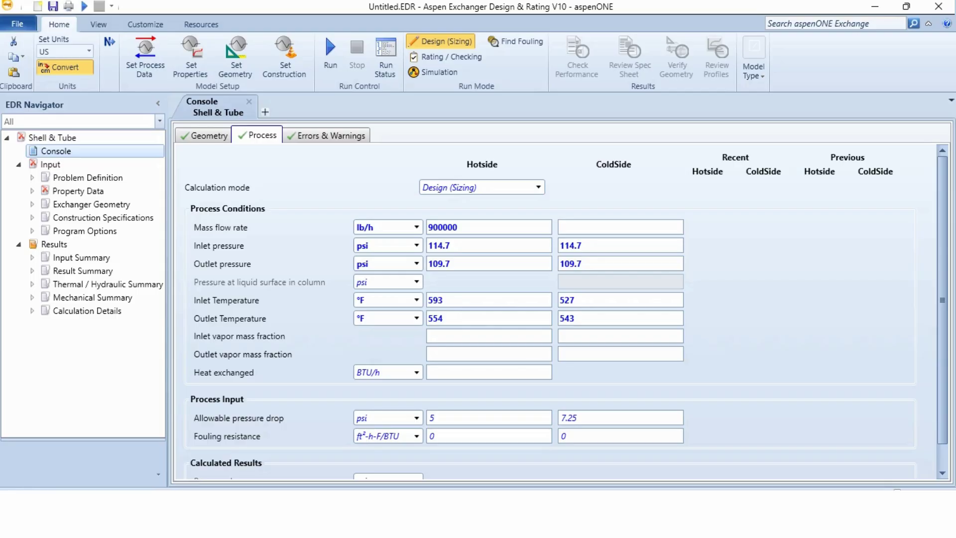
- Set the cold-side allowable pressure drop to 5 psi
scroll(566, 311, "down", 1)
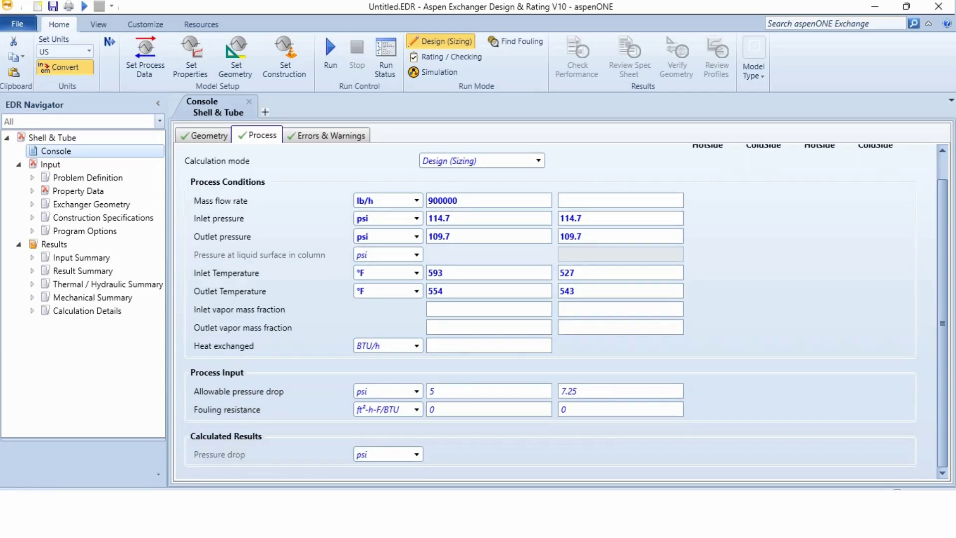
left_click(432, 391)
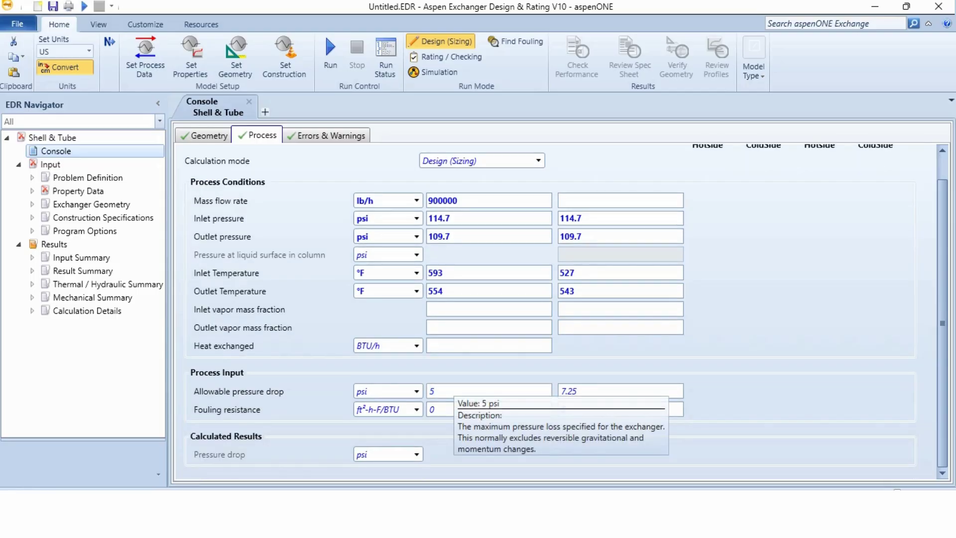
left_click(584, 390)
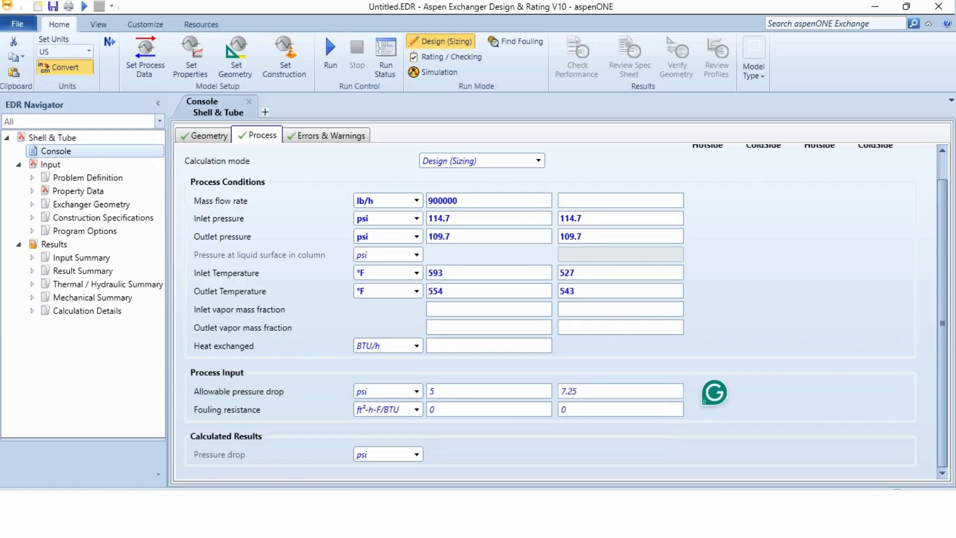
type("5")
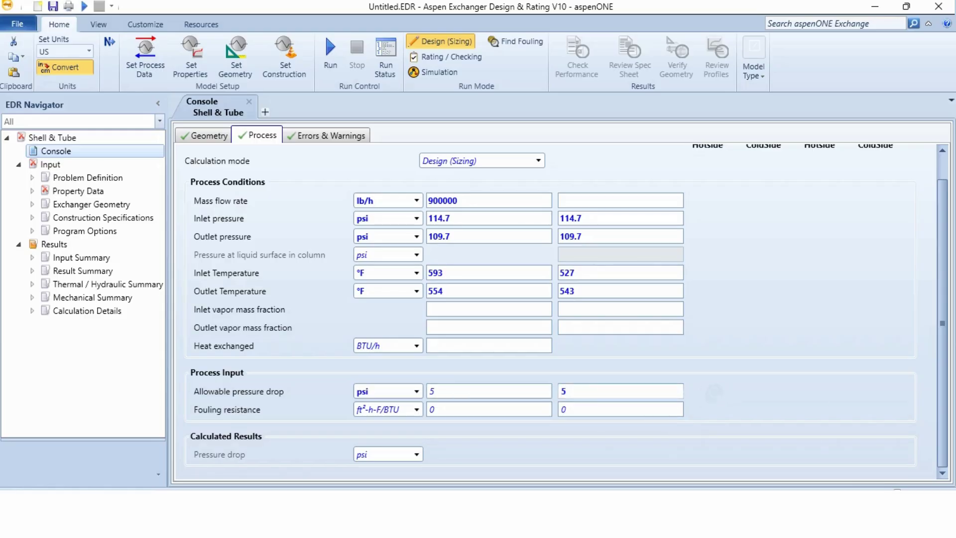
- Set the fouling resistance to 0.0004 ft²-h-F/BTU on the hot side and 0.0001 on the cold side
key("Tab")
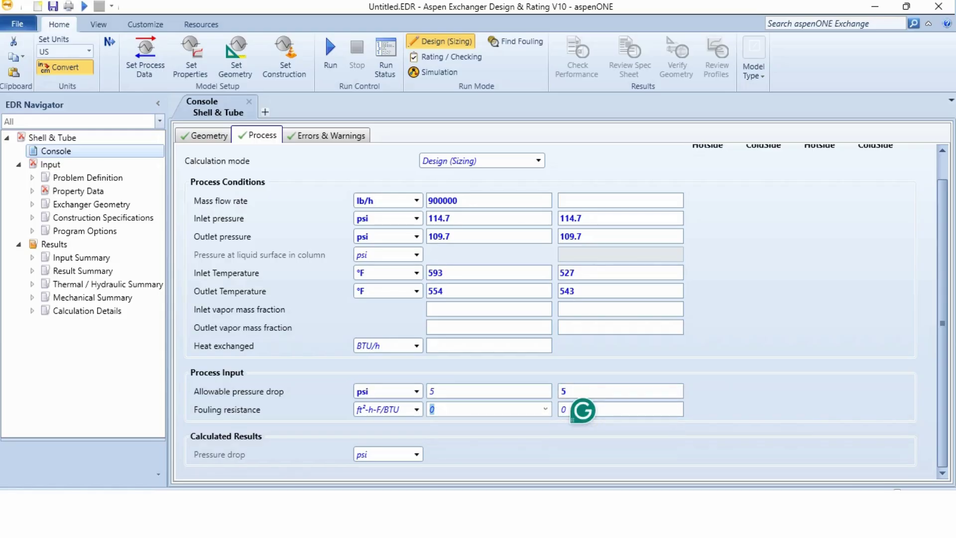
type("0.0004")
key("Return")
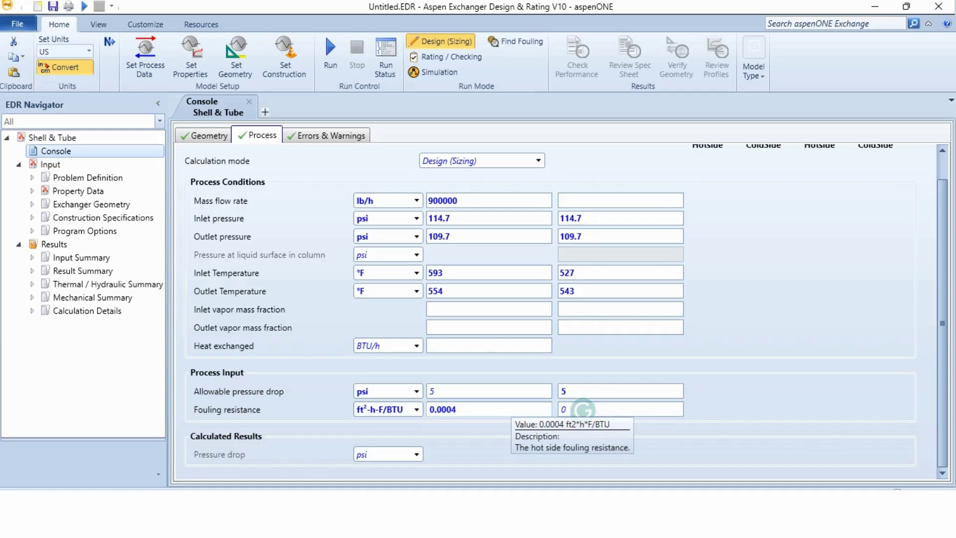
key("Tab")
type("0.0001")
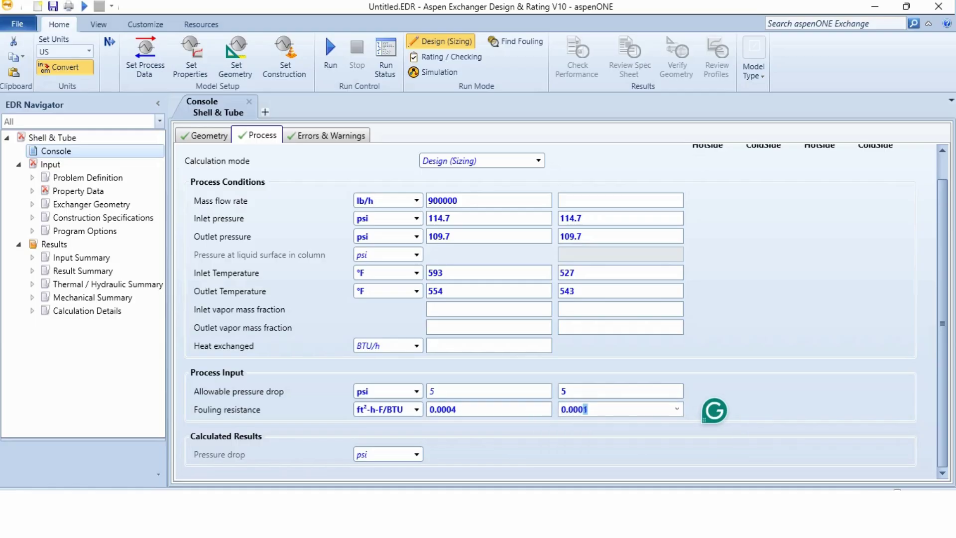
key("Tab")
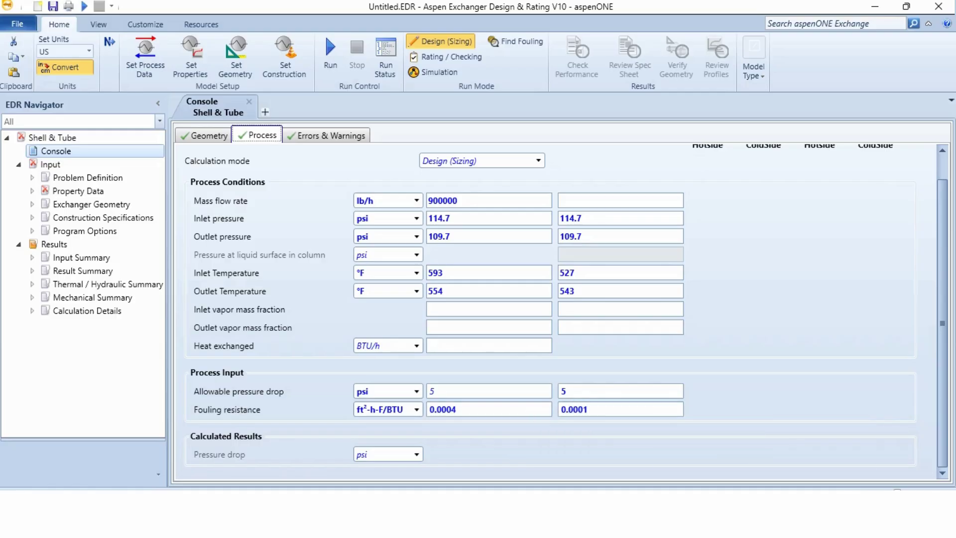
key("Tab")
- In the problem definition's application options, set both the hot-side and cold-side application to "Liquid, no phase change"
left_click(31, 177)
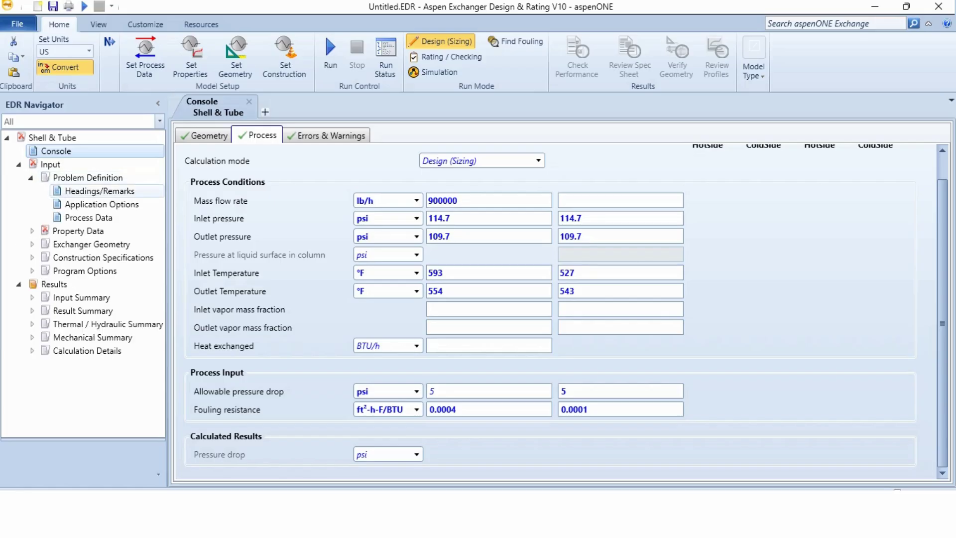
left_click(101, 204)
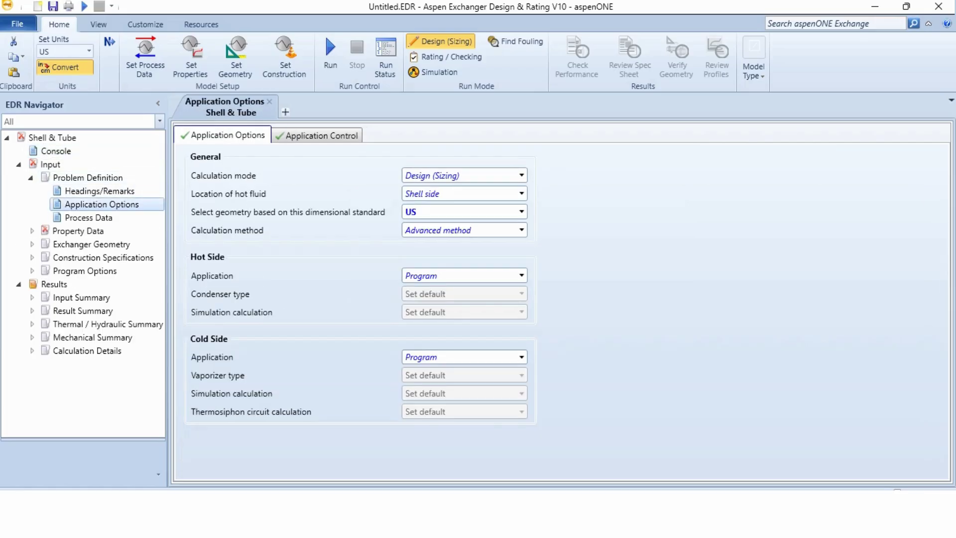
left_click(464, 276)
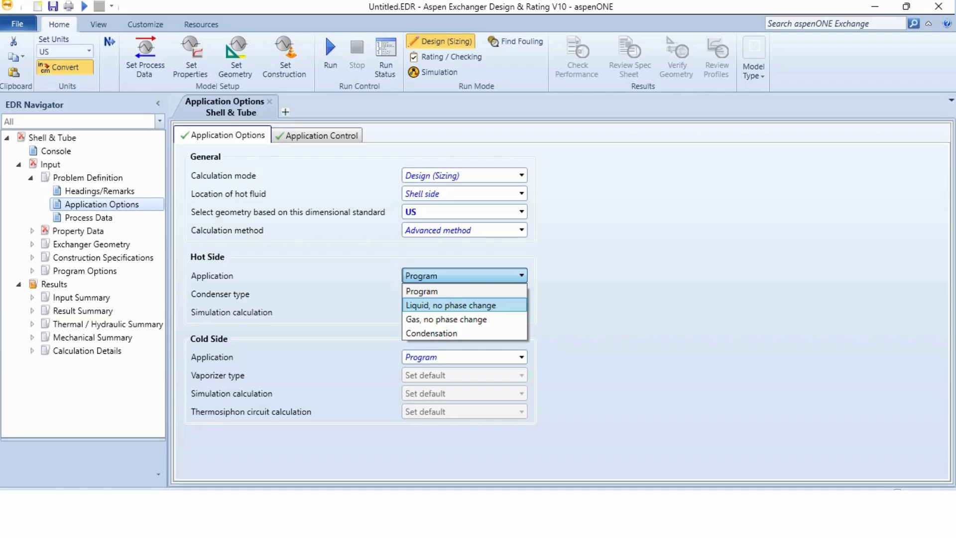
key("Return")
left_click(464, 357)
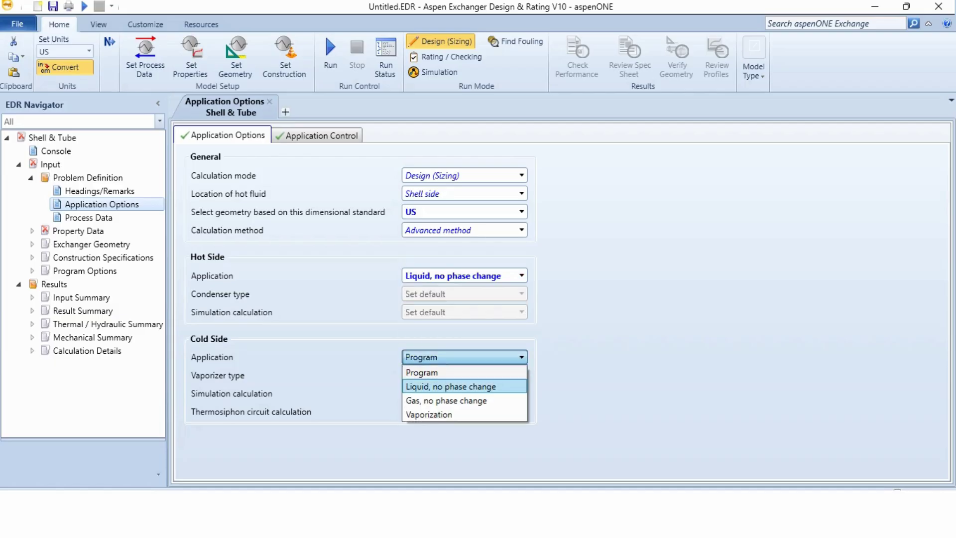
left_click(464, 387)
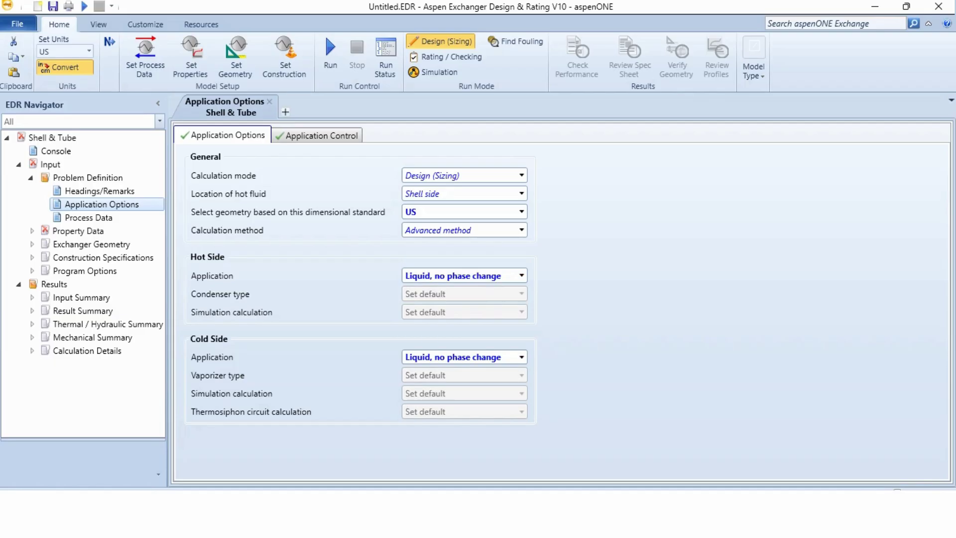
- Check the physical property package options for the hot stream, leave User specified properties selected, and open the hot stream's properties table
left_click(32, 230)
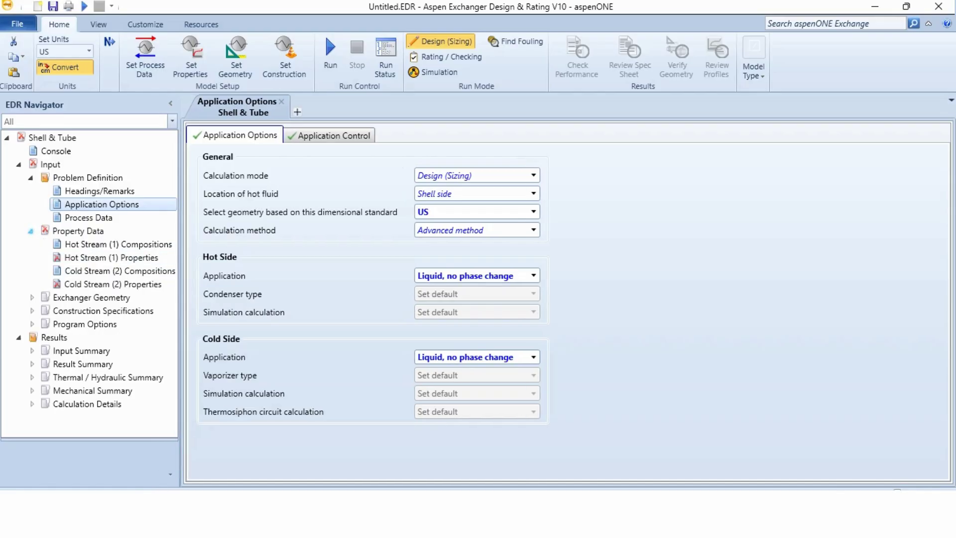
left_click(117, 244)
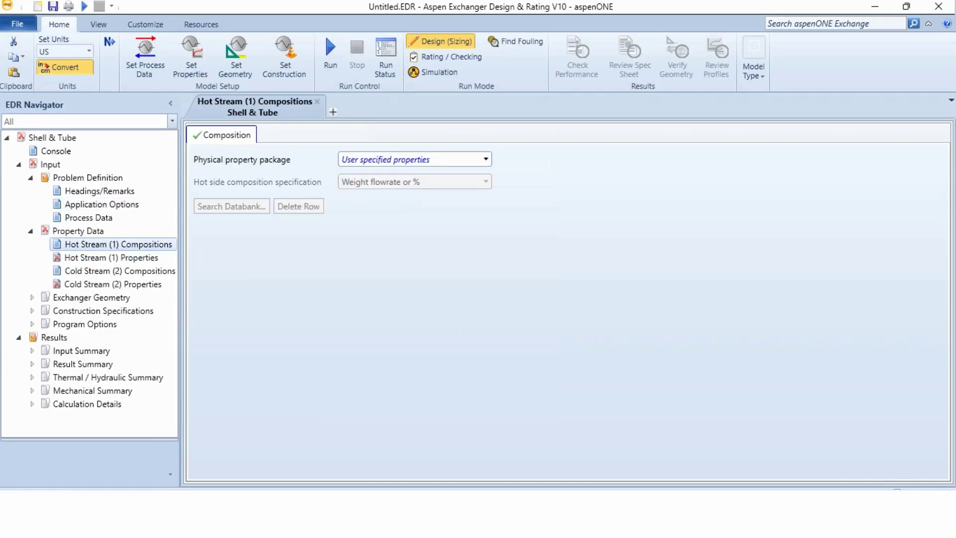
left_click(414, 159)
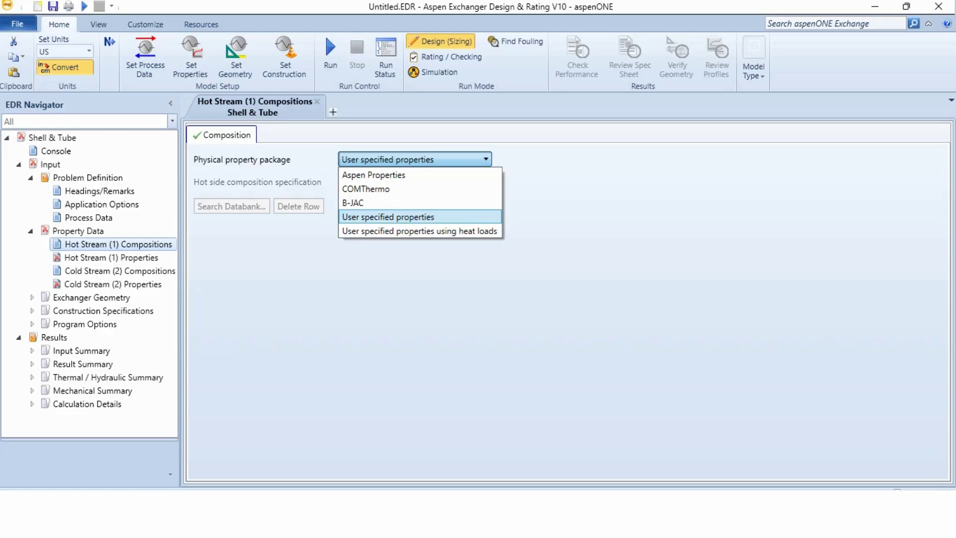
key("Escape")
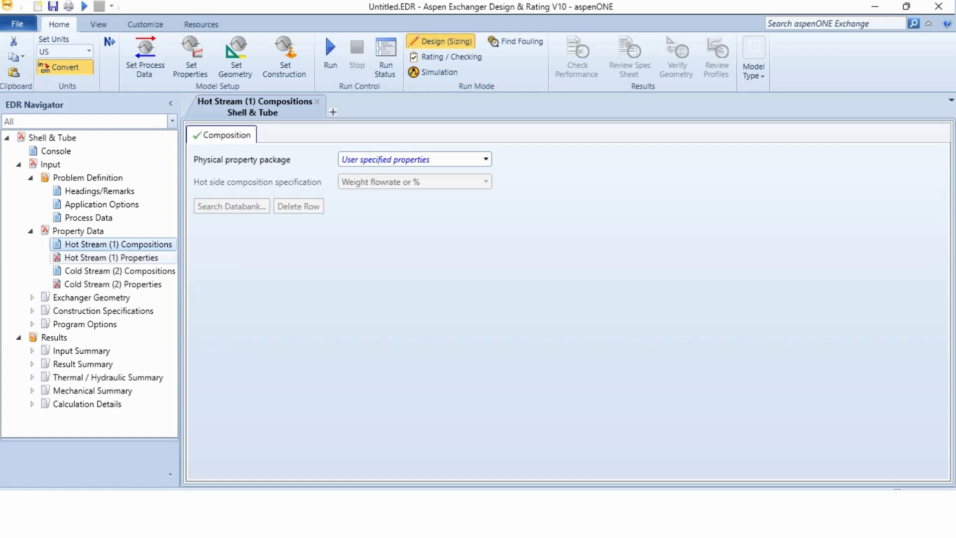
left_click(111, 258)
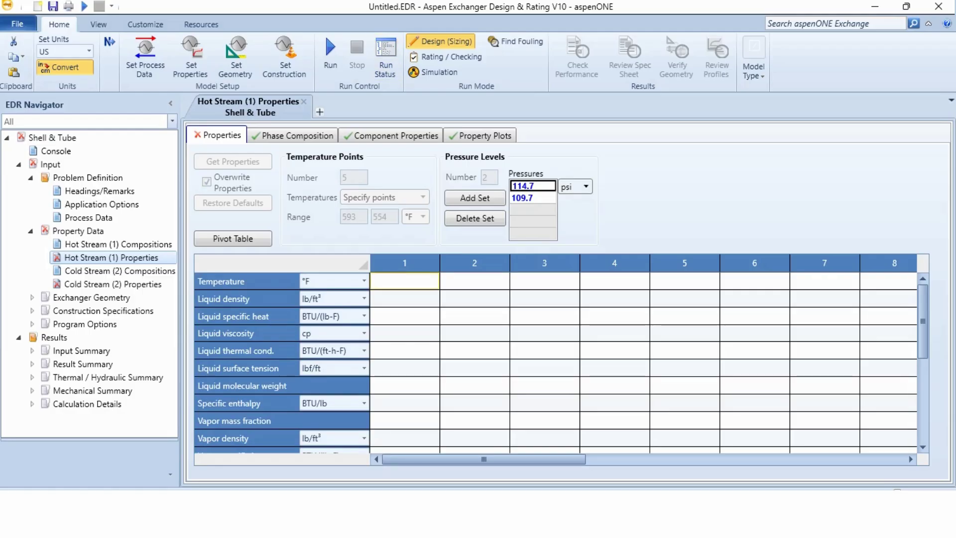
- For the hot stream's first property point at 114.7 psi, enter a temperature of 593 °F and liquid density of 42.014 lb/ft³
type("53")
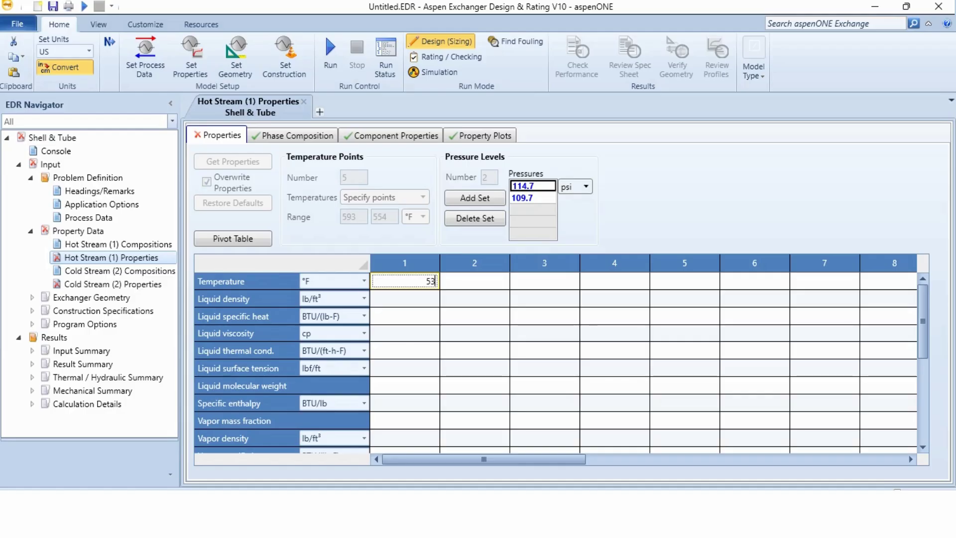
key("Return")
key("Up")
type("593")
key("Return")
type("42.014")
key("Return")
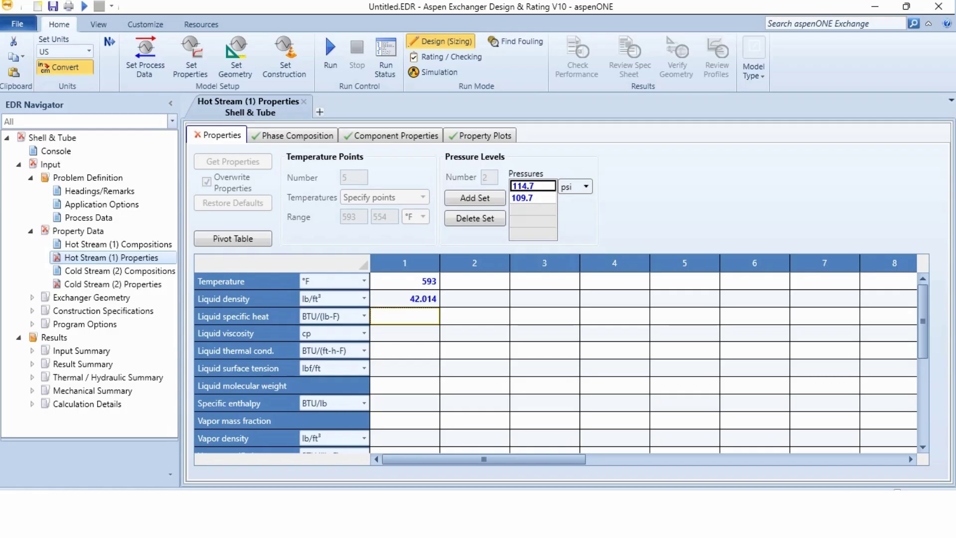
- Complete the hot stream's first point with liquid specific heat 0.698 BTU/(lb-F), viscosity 0.284 cp and thermal conductivity 0.05 BTU/(ft-h-F)
type("0.698")
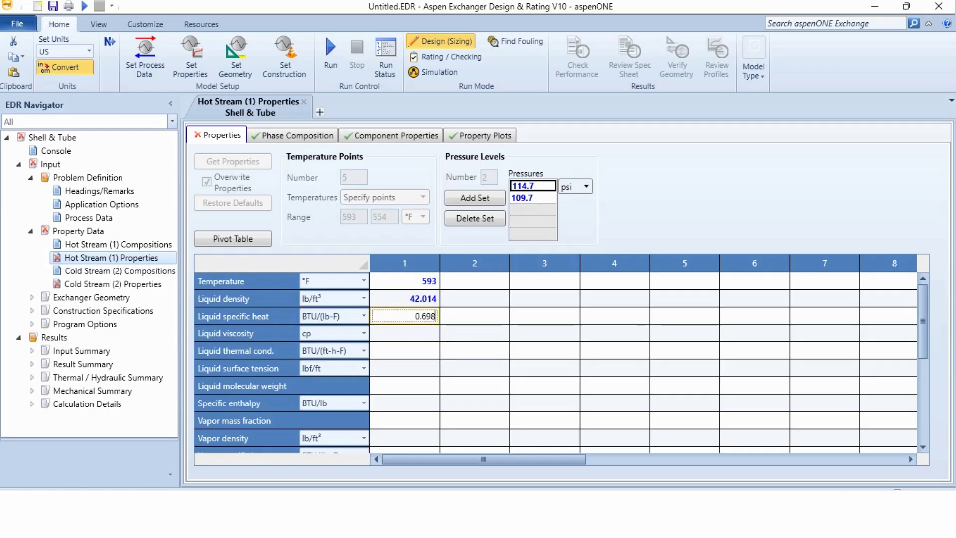
key("Return")
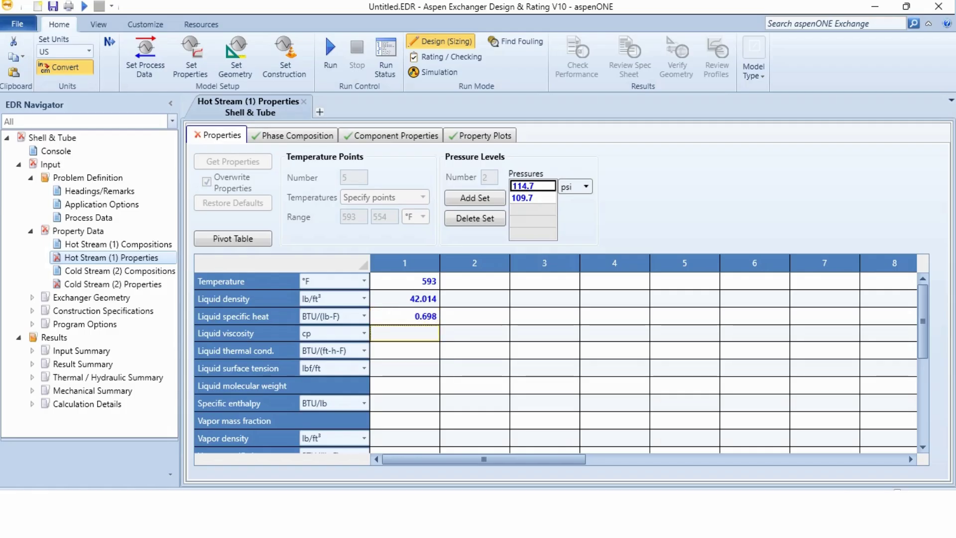
type("0.284")
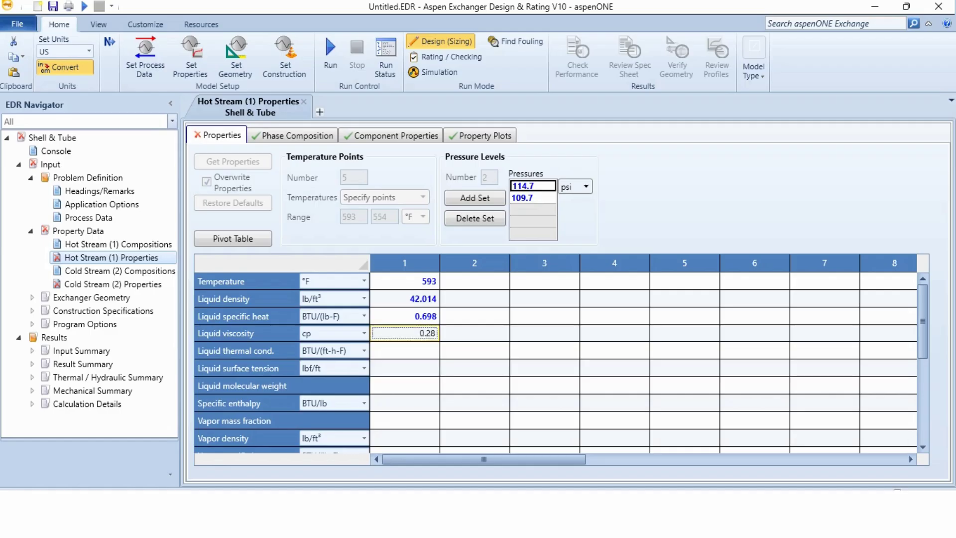
key("Return")
type("0.05")
key("Return")
- For the hot stream's second property point, enter a temperature of 554 °F and liquid density of 43.013 lb/ft³
key("Up")
key("Up")
key("Up")
key("Up")
key("Up")
key("Right")
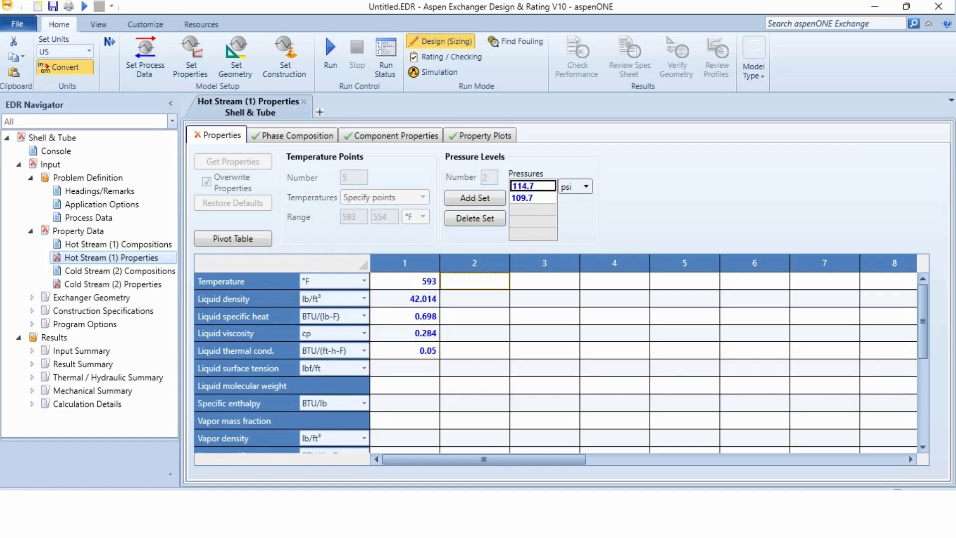
type("554")
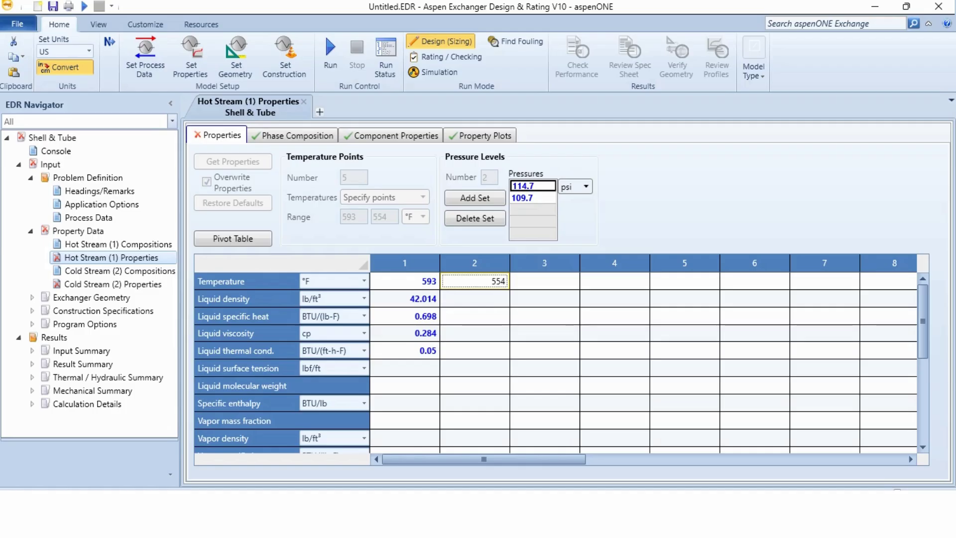
key("Return")
type("43.013")
key("Return")
- Complete the hot stream's second point with liquid specific heat 0.671 BTU/(lb-F), viscosity 0.319 cp and thermal conductivity 0.052 BTU/(ft-h-F)
type("0.671")
key("Return")
type("0.319")
key("Return")
type("0.052")
key("Return")
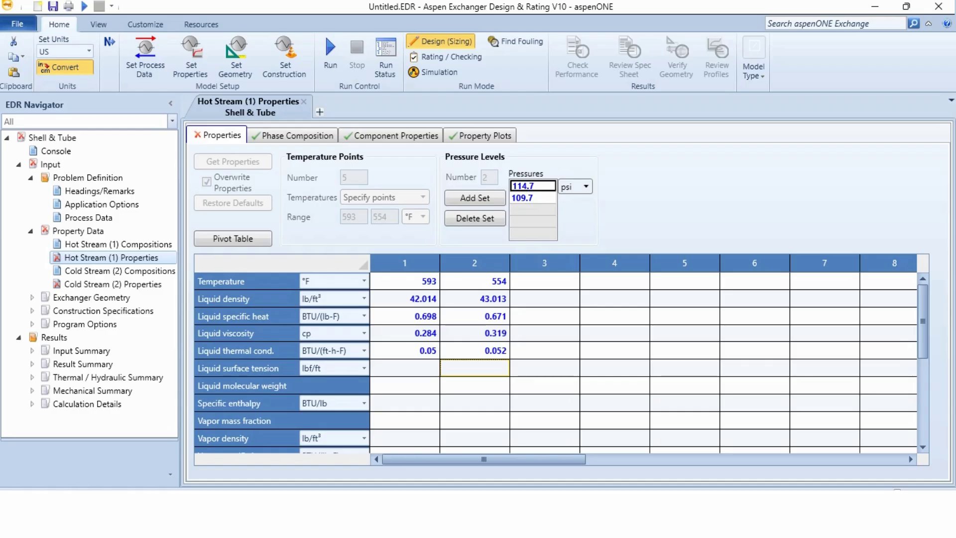
- Delete the empty 109.7 psi pressure set from the hot stream's properties
left_click(532, 197)
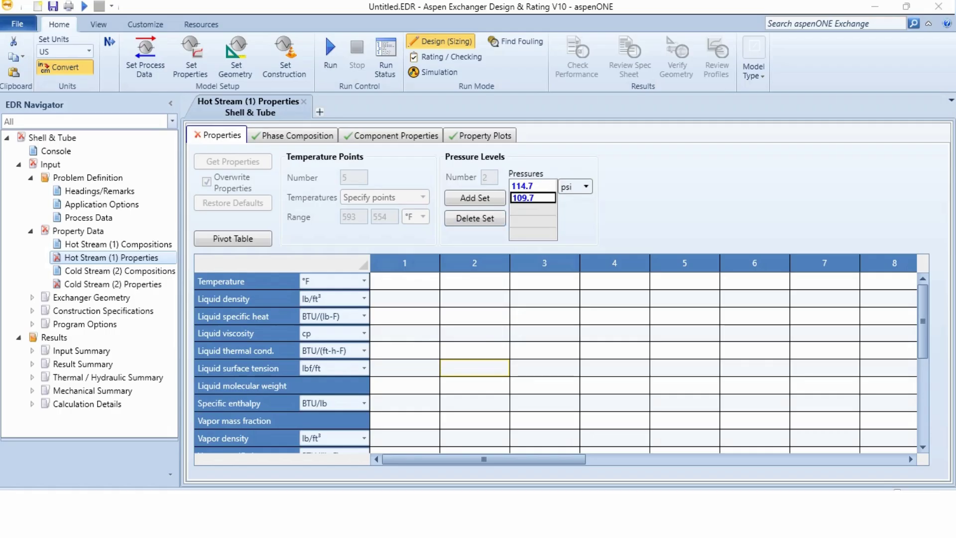
left_click(475, 219)
left_click(506, 305)
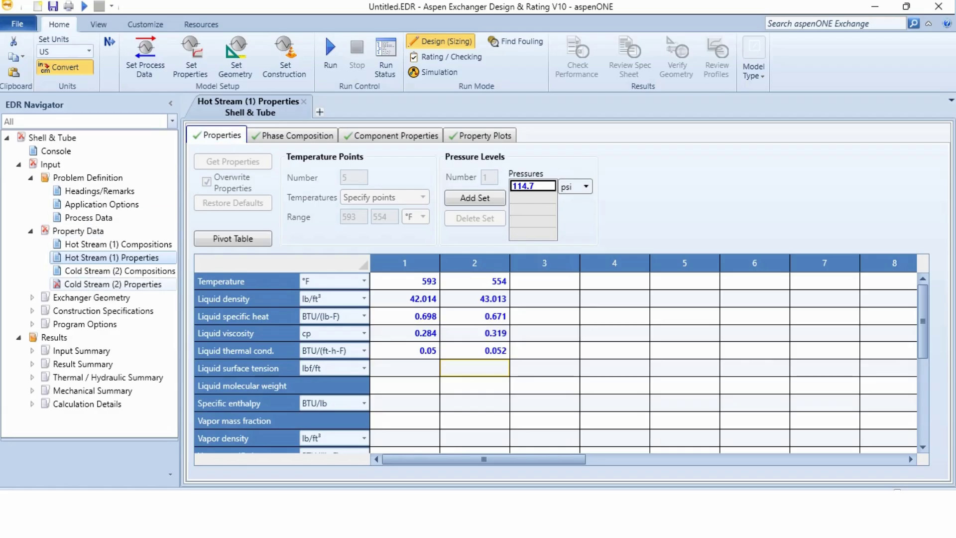
- In the cold stream's properties table, enter 527 °F and liquid density 39.042 lb/ft³ for the first point at 114.7 psi
left_click(112, 283)
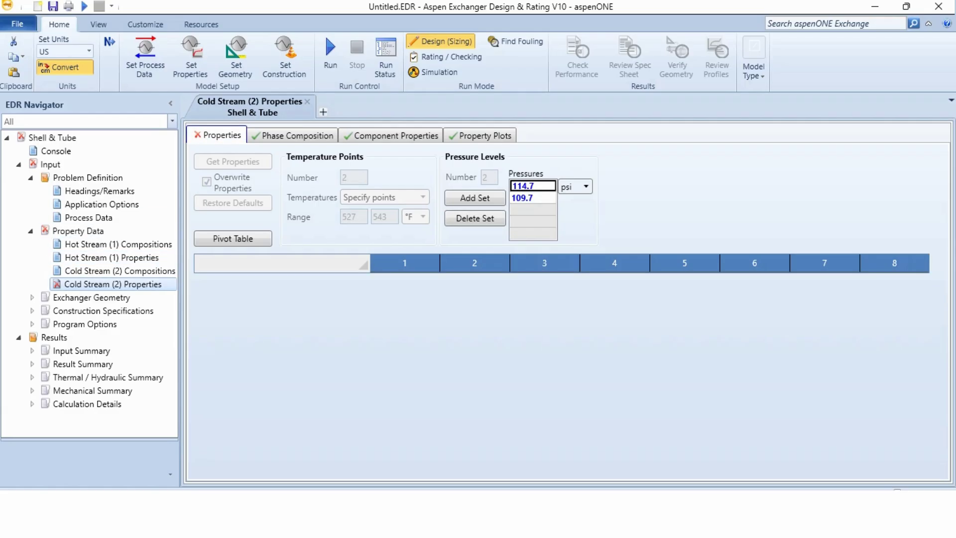
left_click(404, 281)
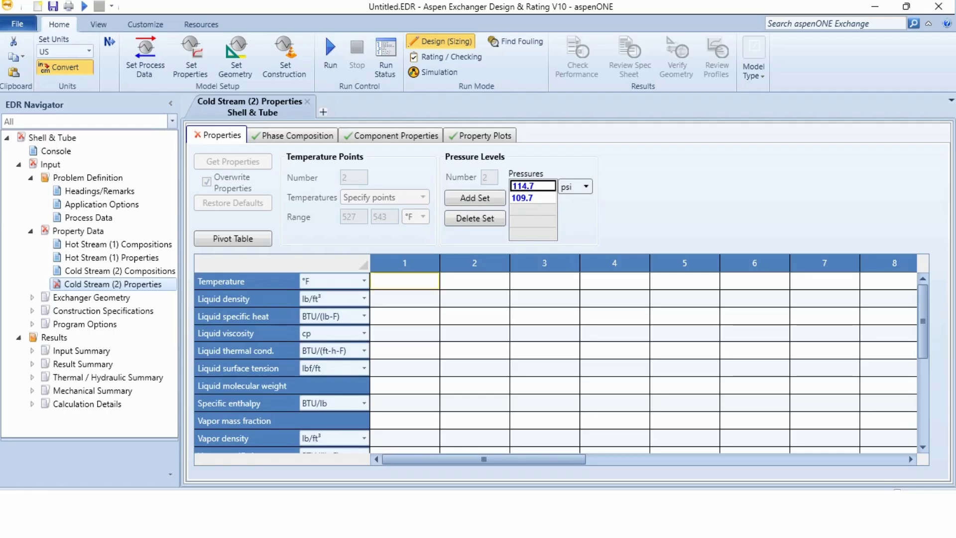
type("527")
key("Return")
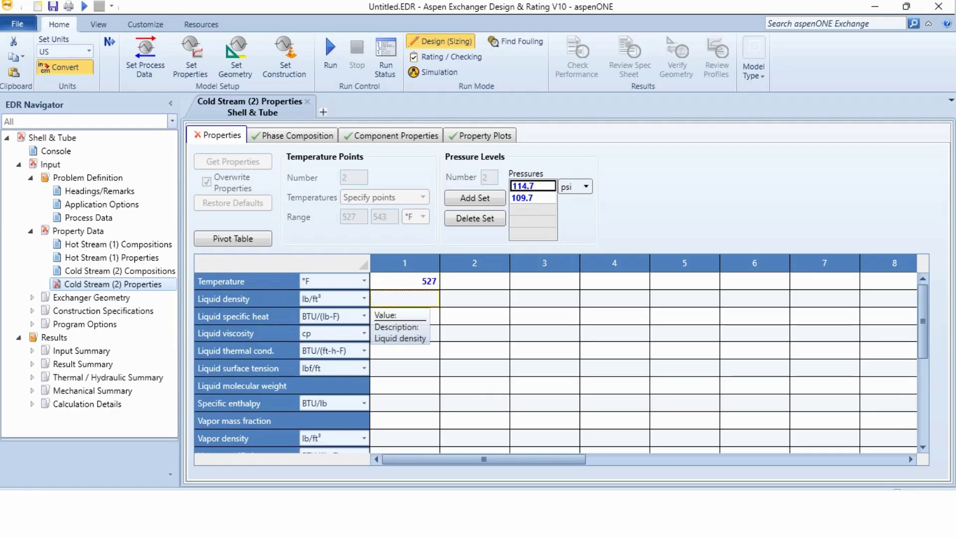
type("39.042")
key("Return")
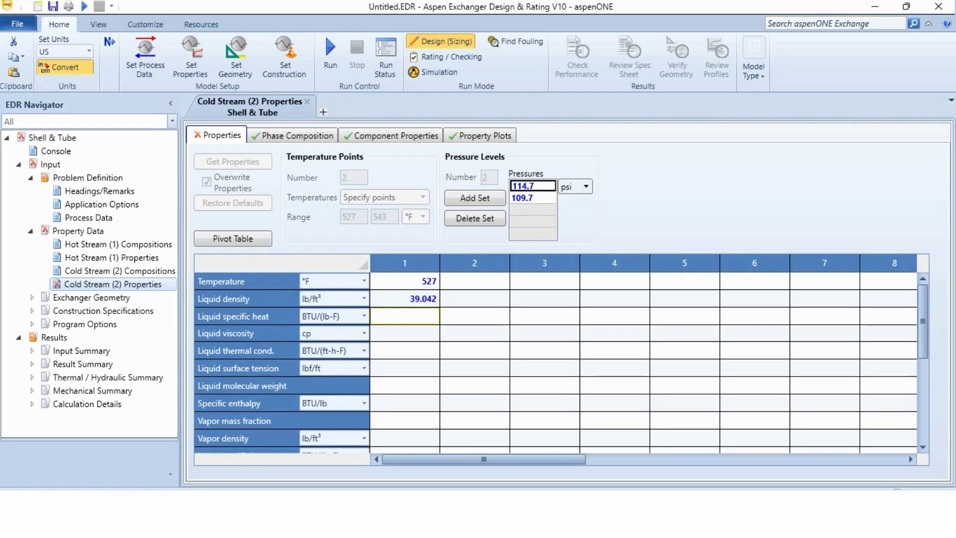
- Complete the cold stream's first point with liquid specific heat 0.69 BTU/(lb-F), viscosity 0.2235 cp and thermal conductivity 0.053 BTU/(ft-h-F)
type("0.69")
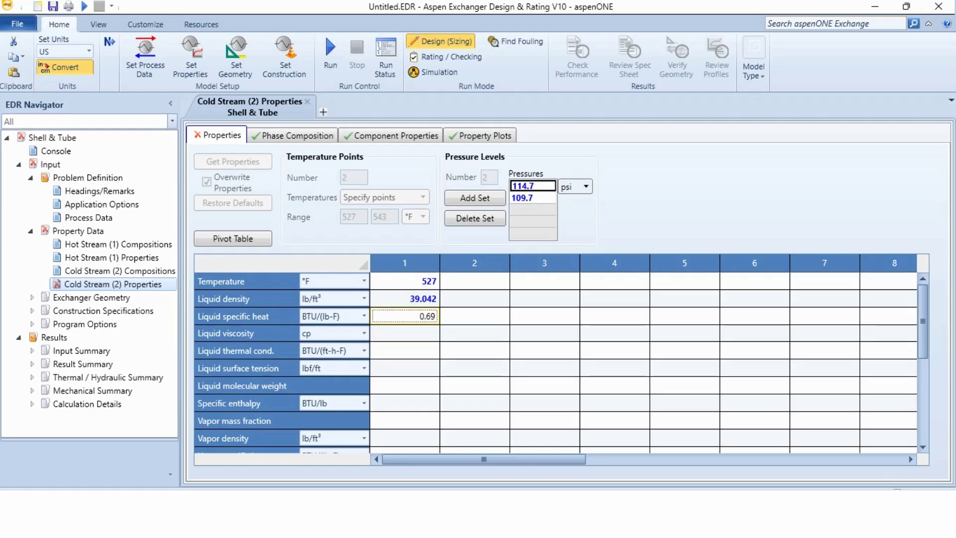
key("Return")
type("0.2235")
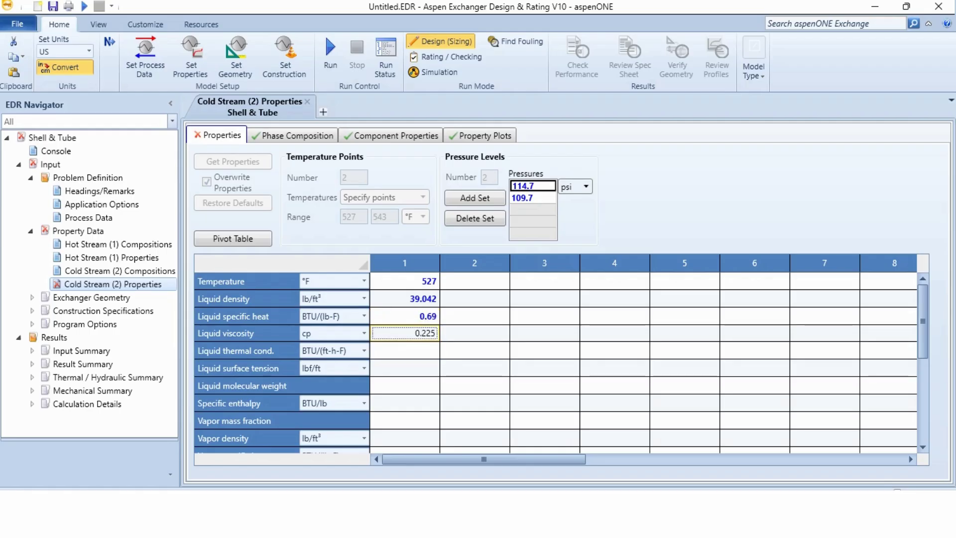
key("Return")
type("0.053")
key("Return")
- For the cold stream's second property point, enter a temperature of 543 °F and liquid density of 38.961 lb/ft³
key("Up")
key("Up")
key("Up")
key("Up")
key("Up")
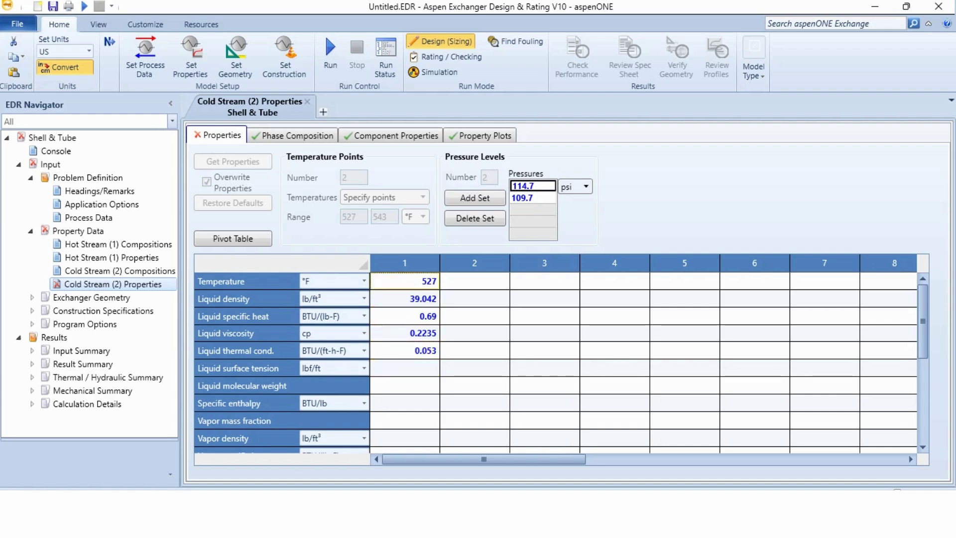
key("Right")
type("543")
key("Return")
type("38.961")
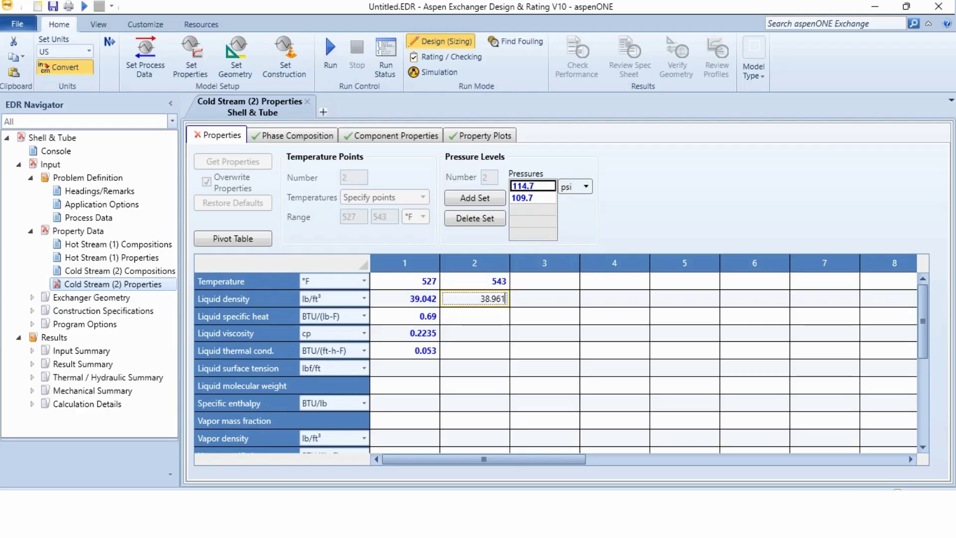
key("Return")
- Complete the cold stream's second point with liquid specific heat 0.694 BTU/(lb-F), viscosity 0.2221 cp and thermal conductivity 0.053 BTU/(ft-h-F)
type("0.694")
key("Return")
type("0.2221")
key("Return")
type("0.053")
key("Return")
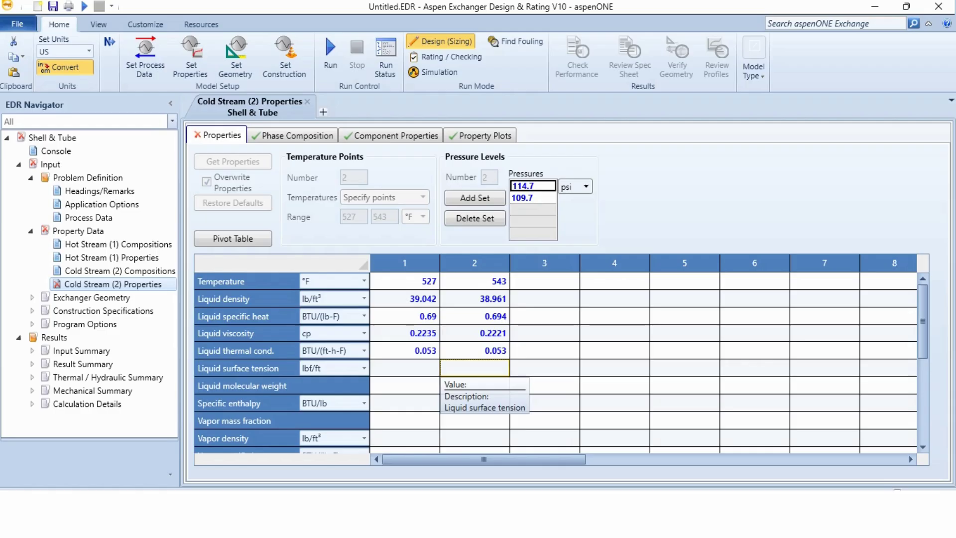
- Delete the empty 109.7 psi pressure set from the cold stream's properties and run the design calculation
left_click(532, 210)
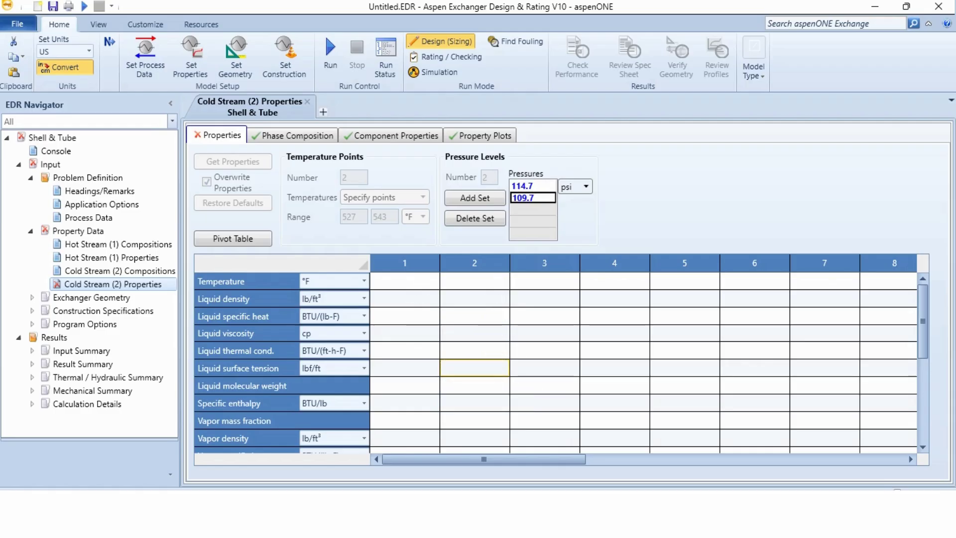
left_click(474, 218)
left_click(513, 305)
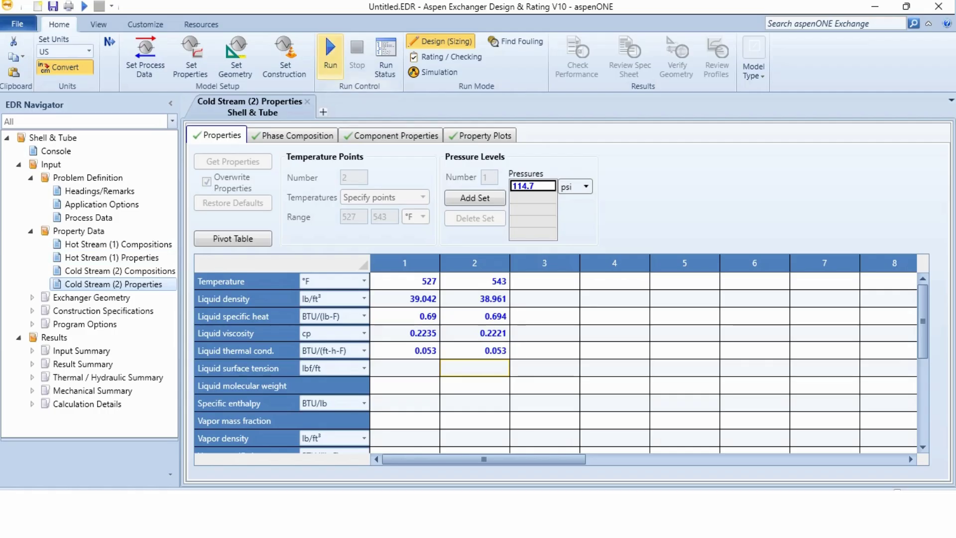
left_click(330, 54)
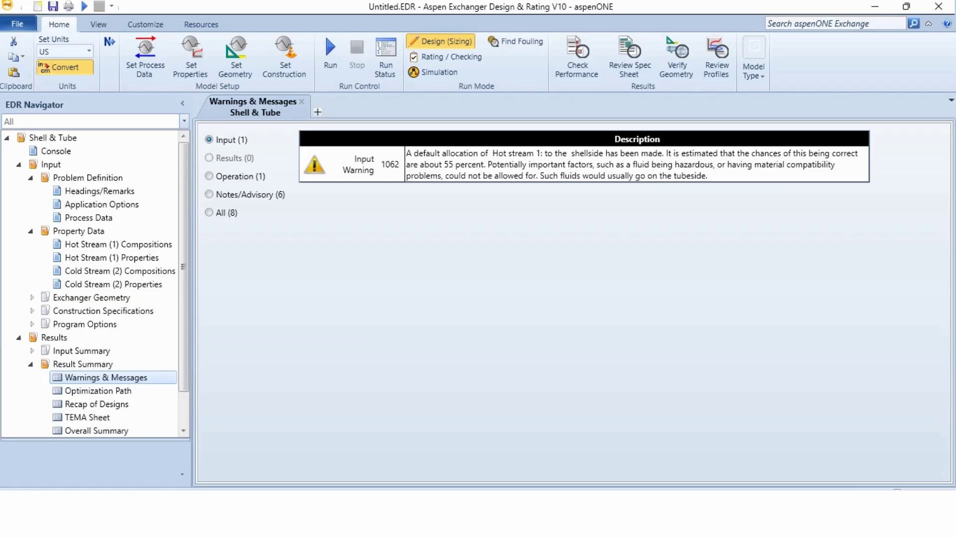
- Set the location of the hot fluid to Tube side in the application options and rerun the design
left_click(101, 204)
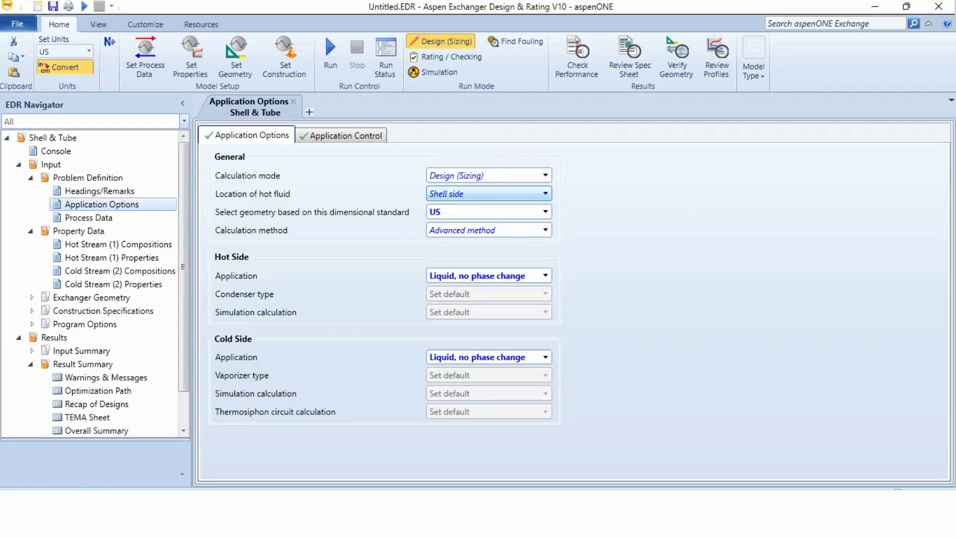
left_click(488, 193)
left_click(487, 237)
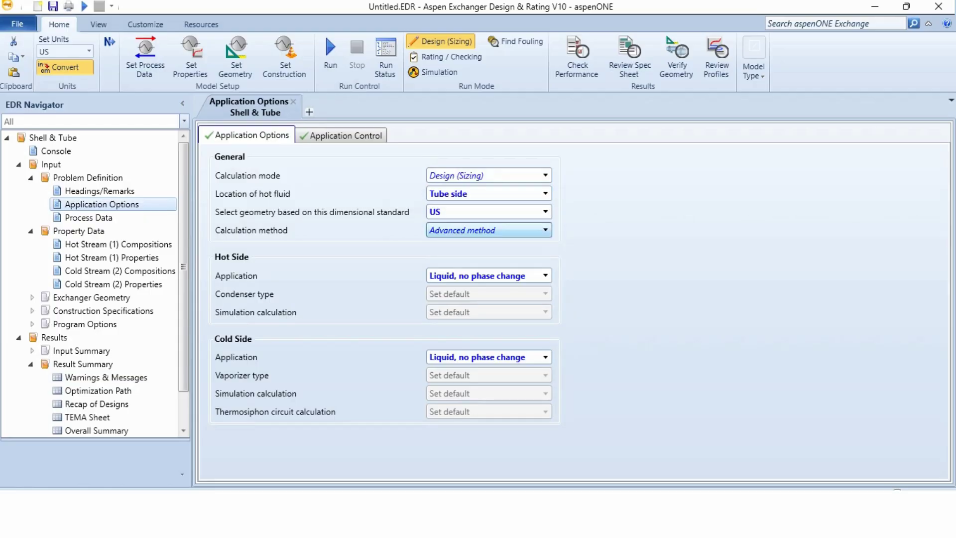
left_click(330, 55)
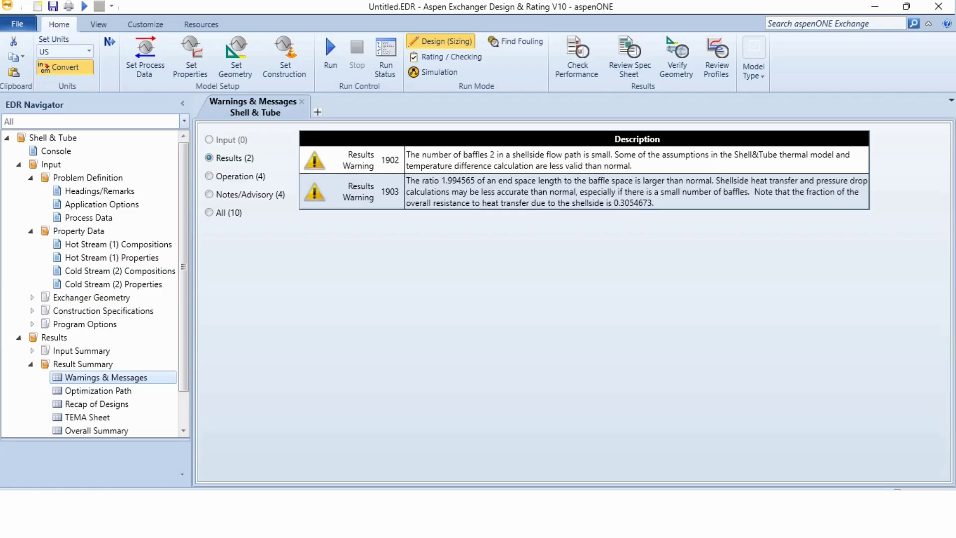
- Review the operation warnings, including the flow-induced vibration one, and open the console's geometry settings
left_click(209, 176)
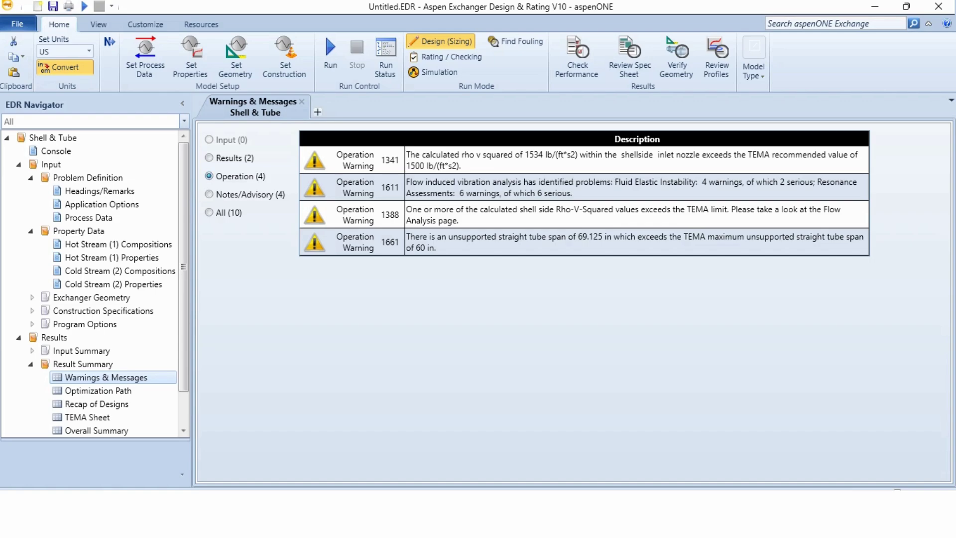
left_click(637, 187)
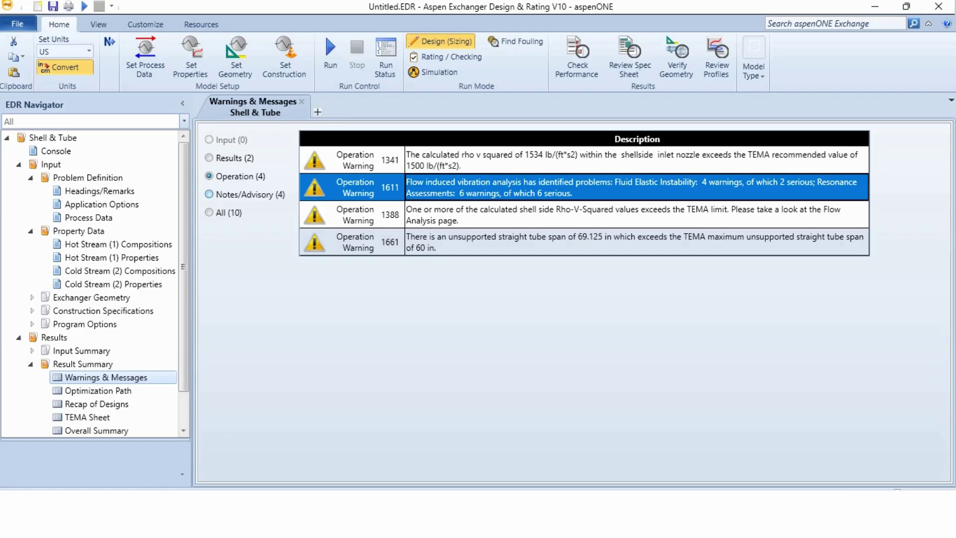
left_click(56, 151)
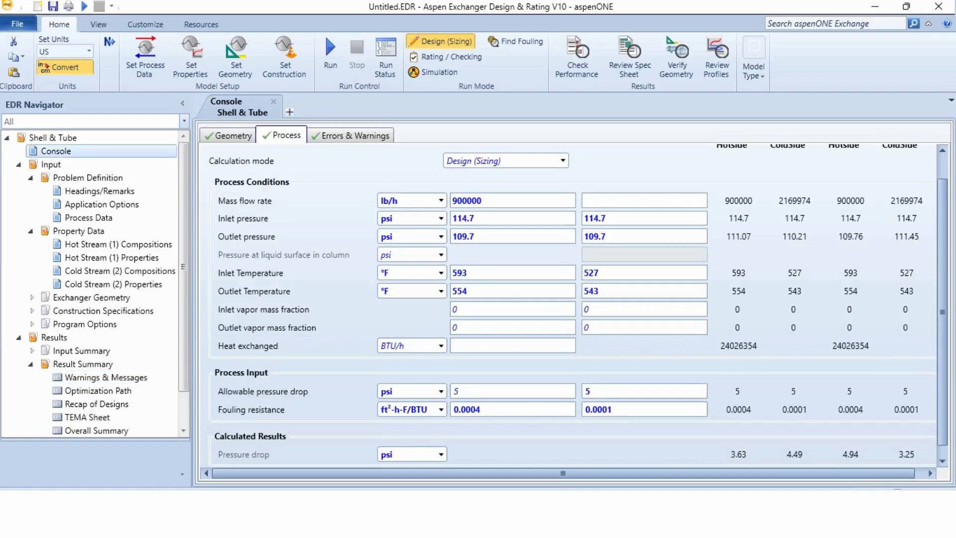
left_click(228, 135)
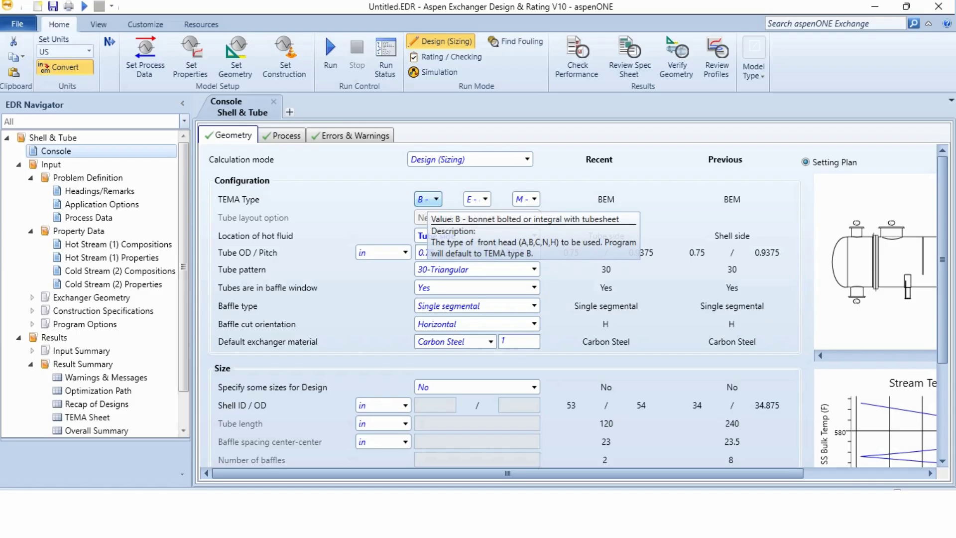
- Check the TEMA front head types, leaving type B, and set the shell type to H - double split flow
left_click(428, 198)
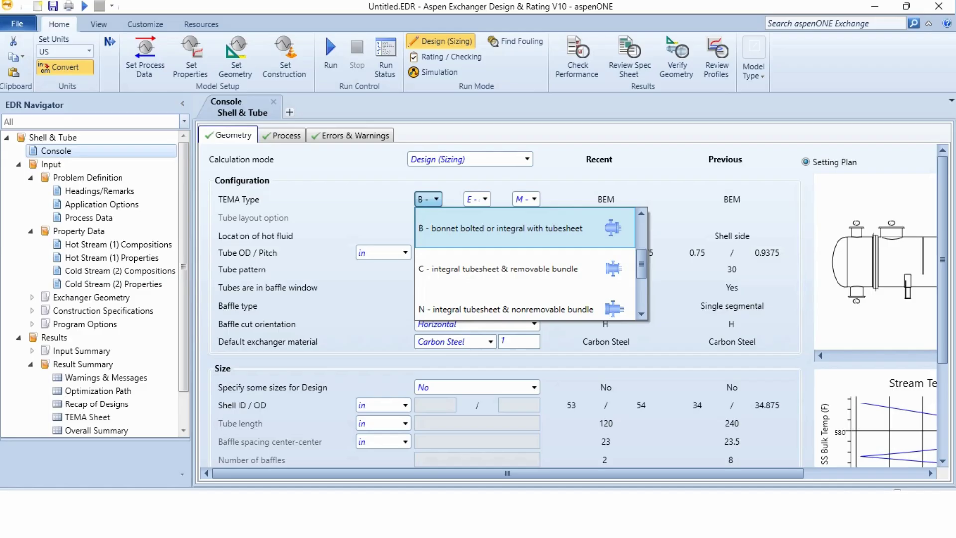
left_click(477, 198)
left_click(476, 199)
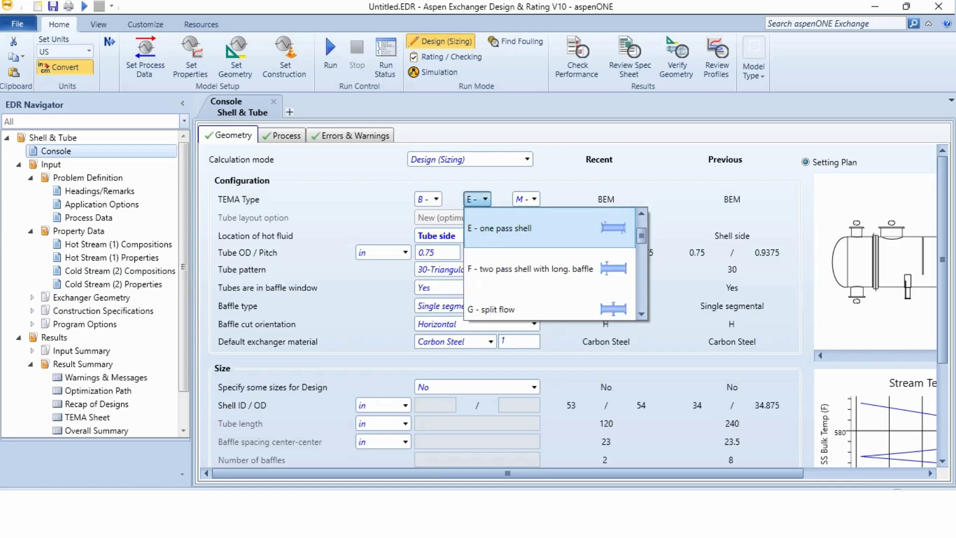
scroll(552, 269, "down", 1)
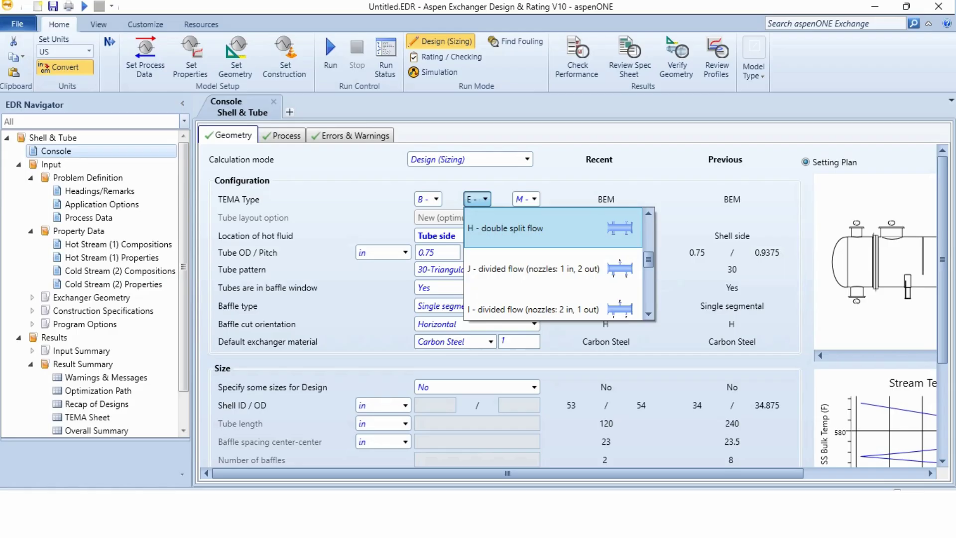
left_click(505, 232)
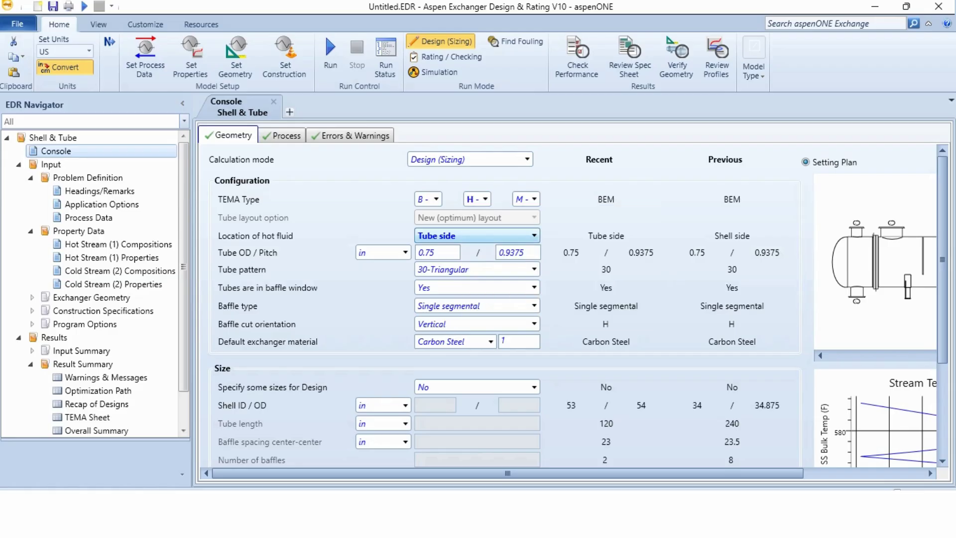
- Set the TEMA rear head type to N - integral channel with flat cover and rerun the design
left_click(526, 199)
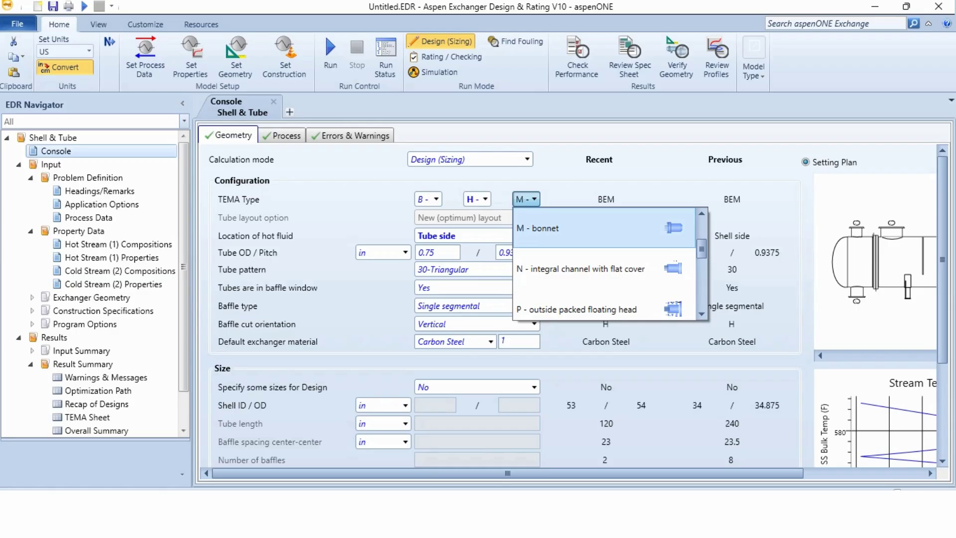
key("Down")
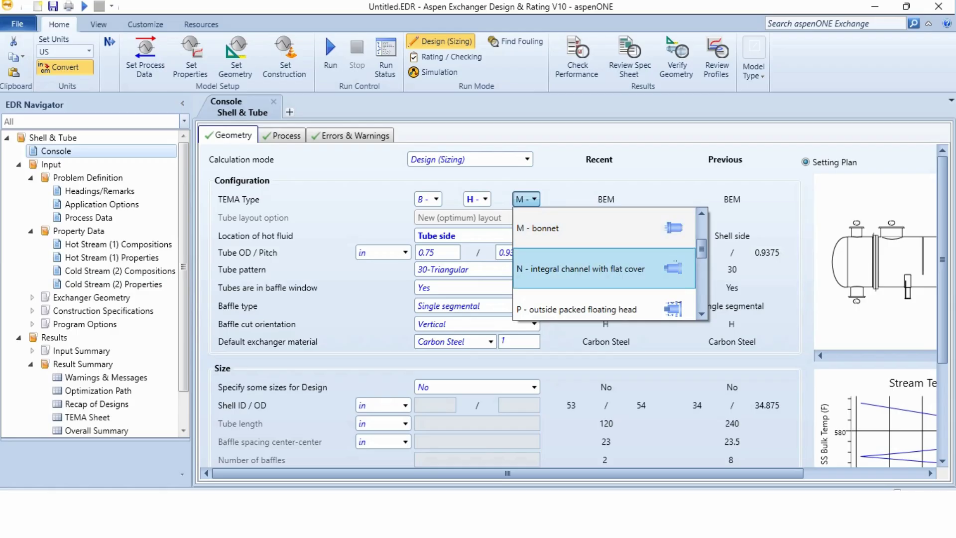
key("Return")
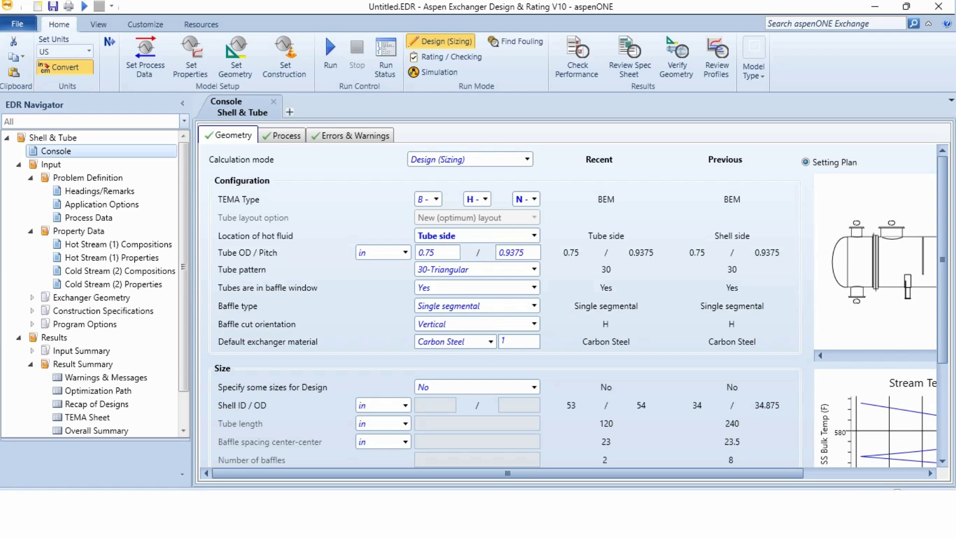
left_click(330, 54)
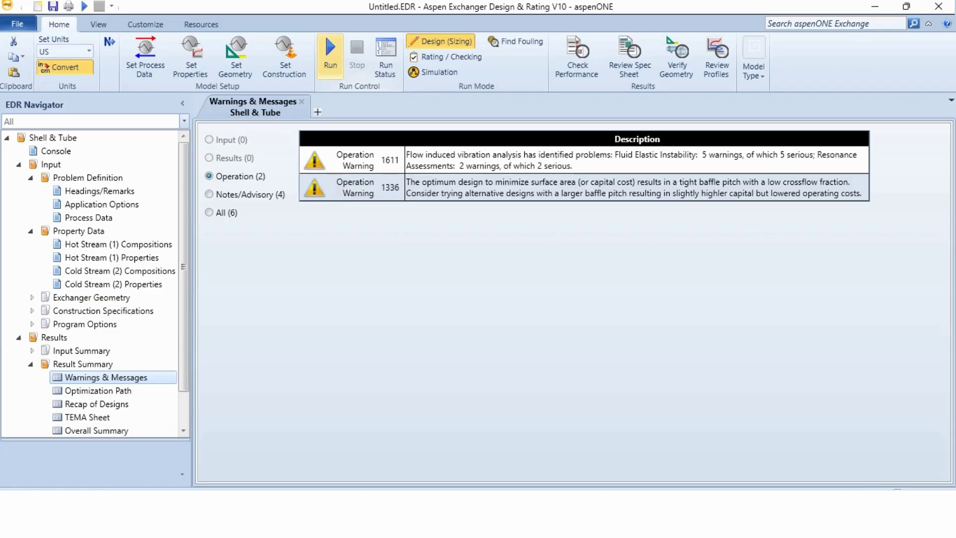
left_click(636, 187)
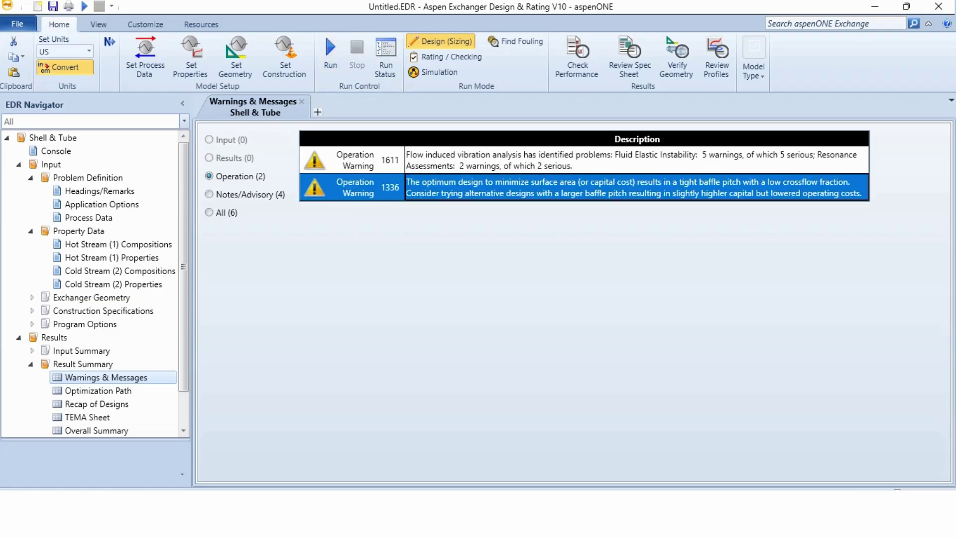
- Set the tube OD to 1 in and the tube pitch to 1.25 in in the console geometry, and rerun the design
left_click(56, 150)
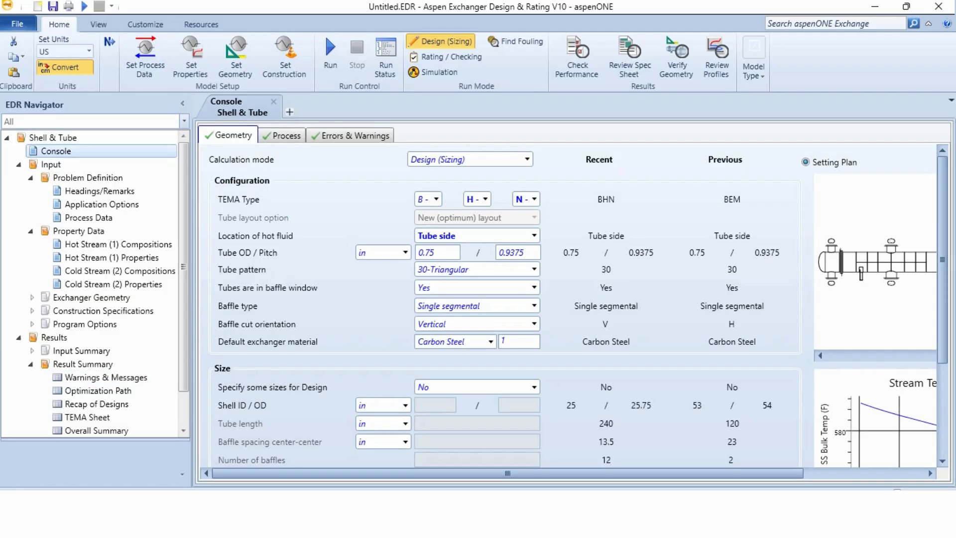
left_click(437, 252)
type("1")
key("Return")
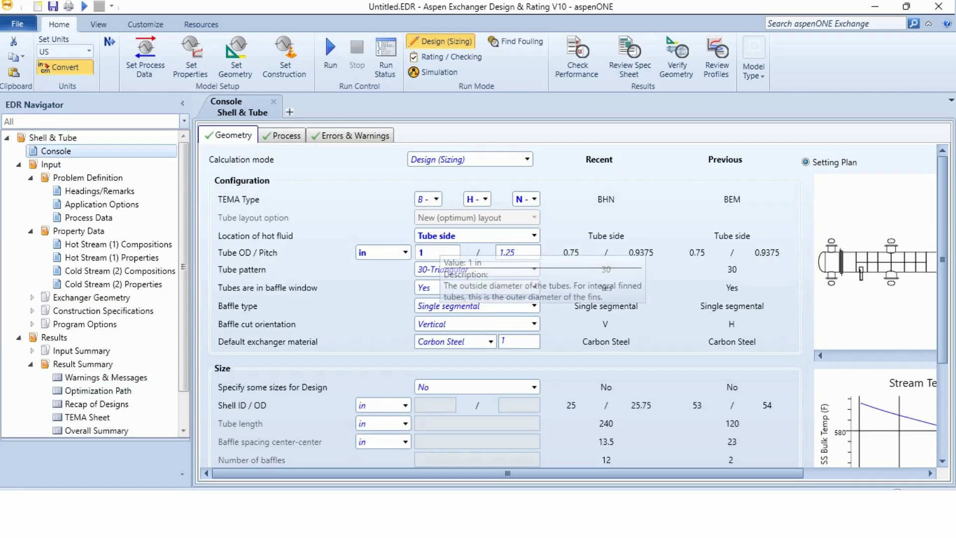
left_click(509, 253)
type("1.25")
key("Return")
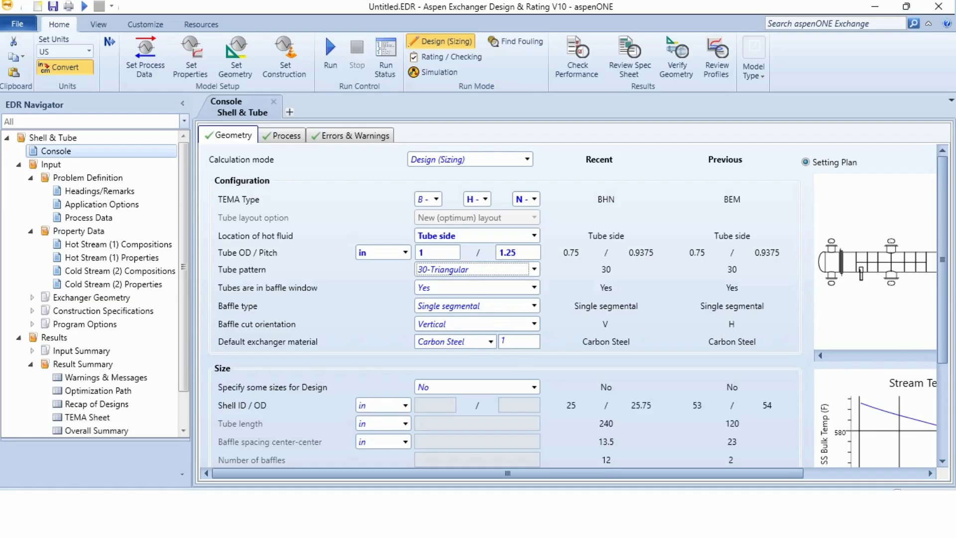
left_click(330, 55)
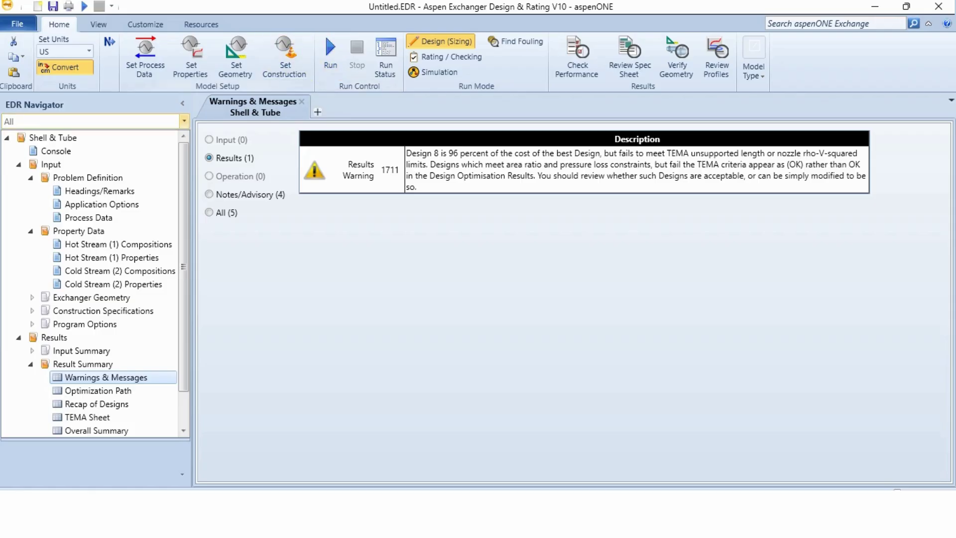
- Change the tube pattern to 90-Square in the console geometry and rerun the design
left_click(55, 150)
left_click(477, 269)
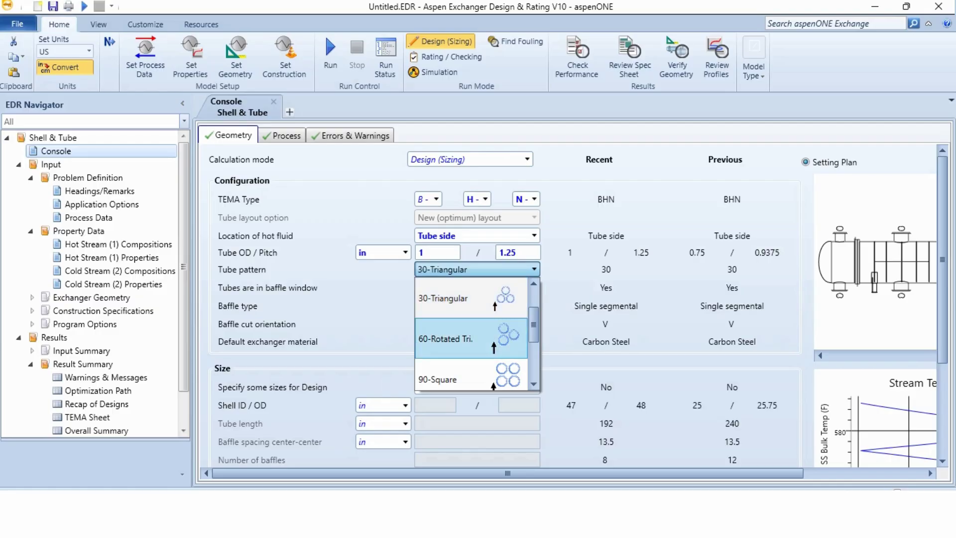
left_click(469, 379)
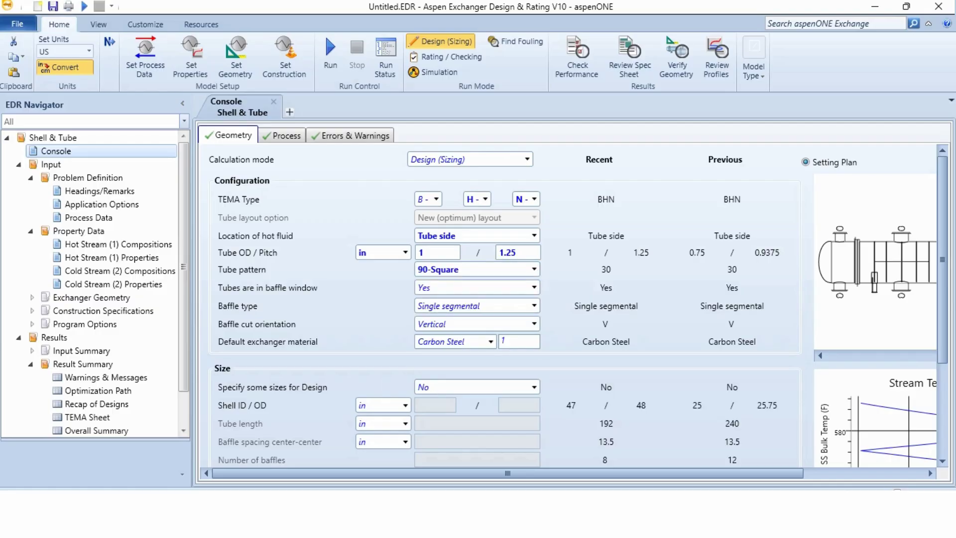
left_click(330, 55)
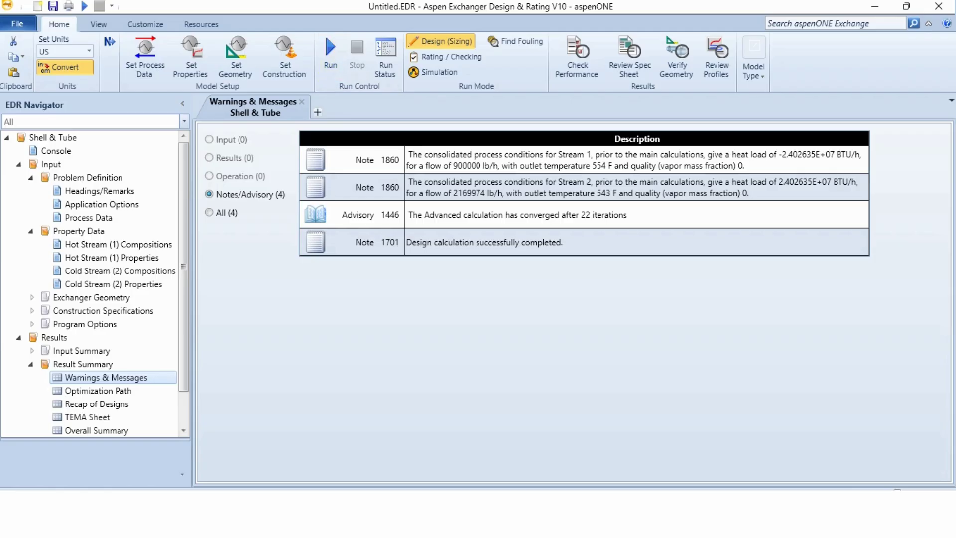
left_click(517, 214)
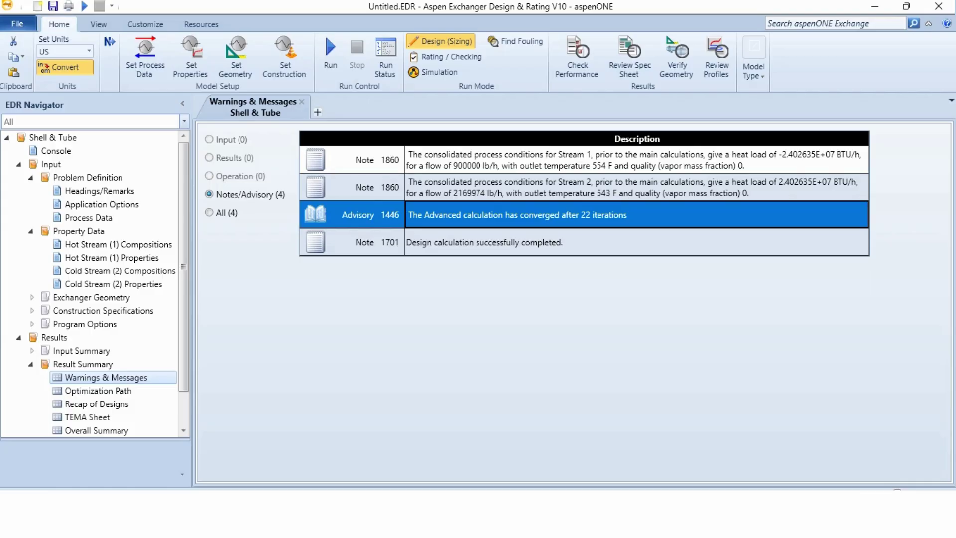
- Review the design cases in the optimization path through to the selected case, and examine the TEMA sheet
scroll(98, 390, "down", 1)
left_click(97, 350)
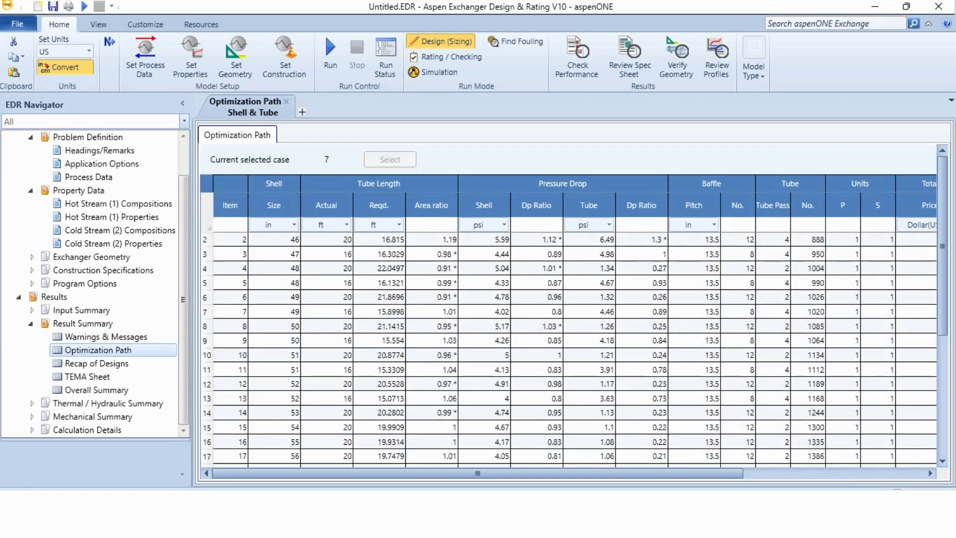
left_click_drag(942, 246, 942, 365)
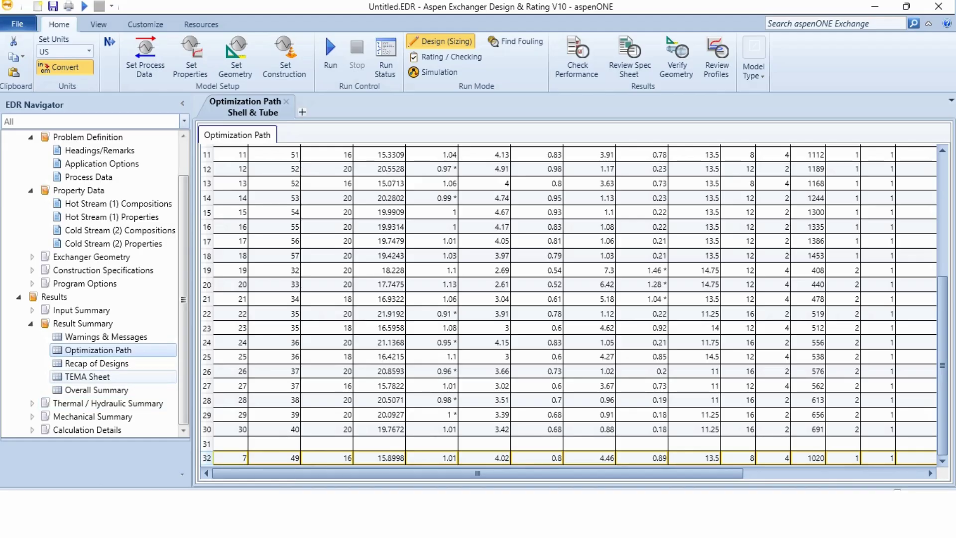
left_click(87, 376)
scroll(696, 322, "down", 7)
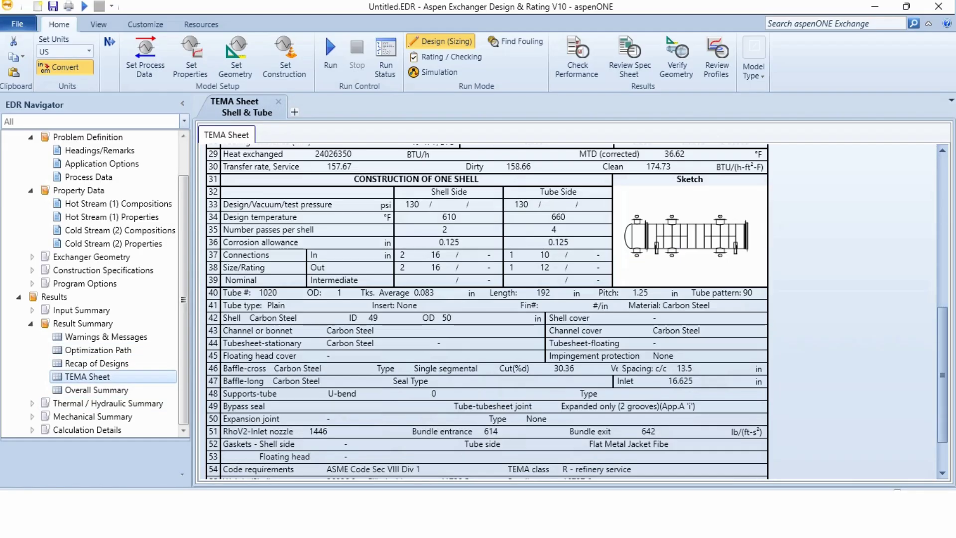
scroll(487, 311, "up", 10)
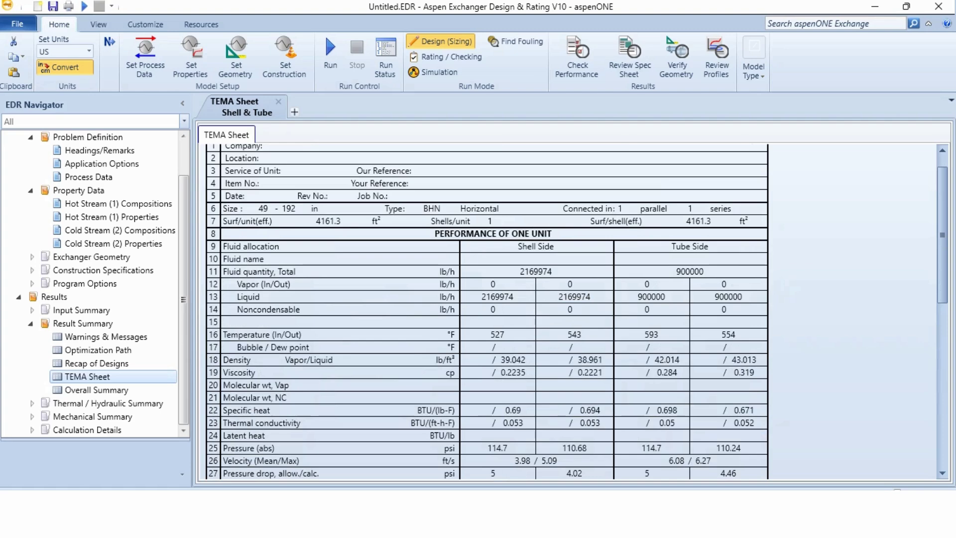
- View the exchanger's setting plan drawing and its tubesheet layout in the mechanical summary
left_click(32, 416)
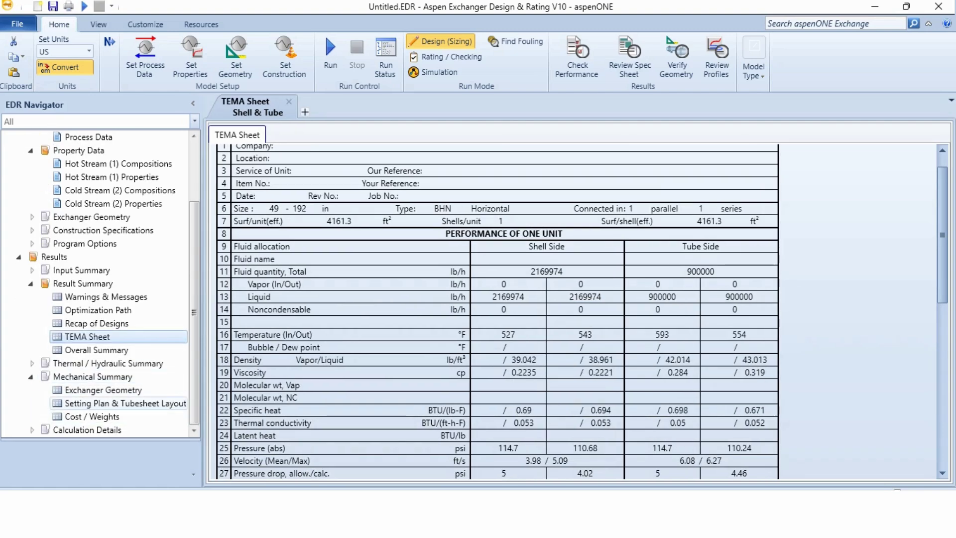
left_click(125, 403)
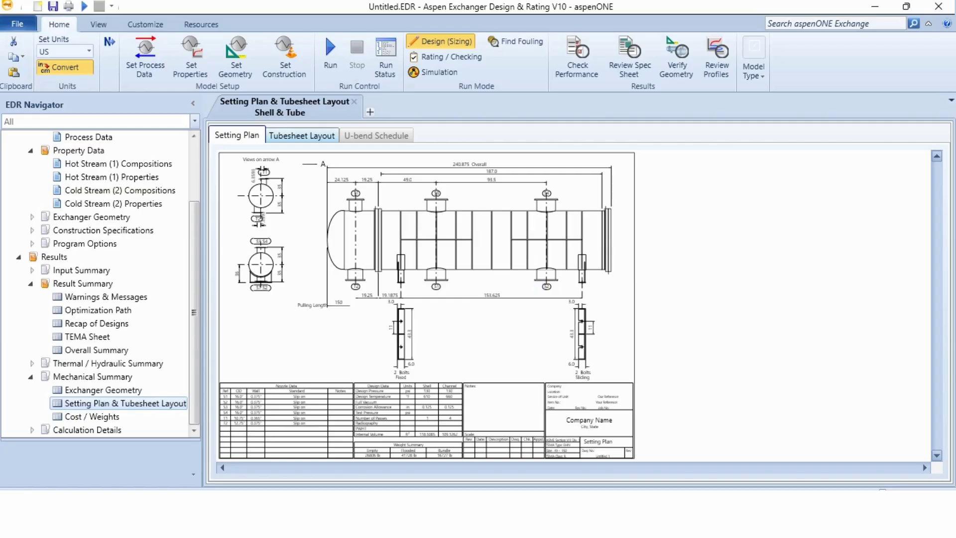
left_click(301, 136)
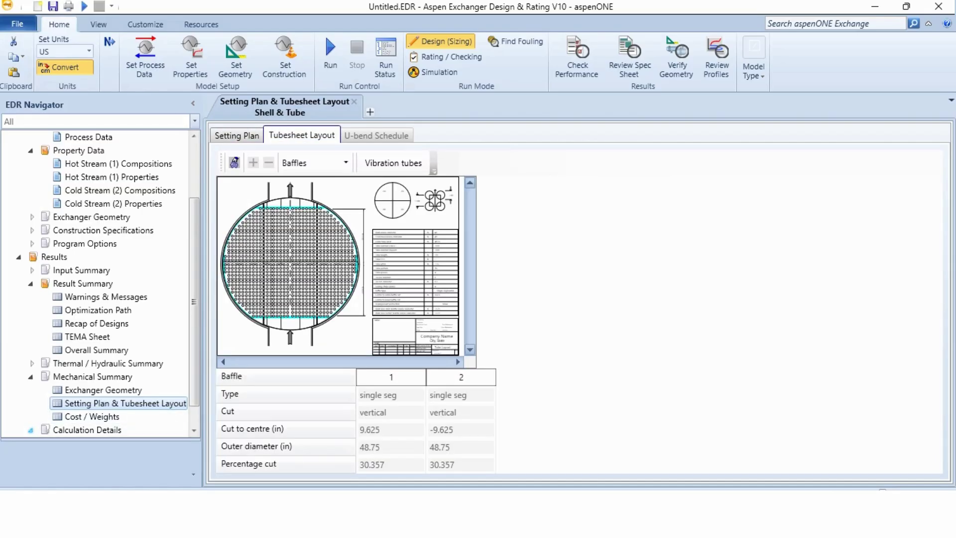
- Examine the interval analysis tables along the shell and along the tubes in the calculation details
left_click(32, 429)
left_click(102, 417)
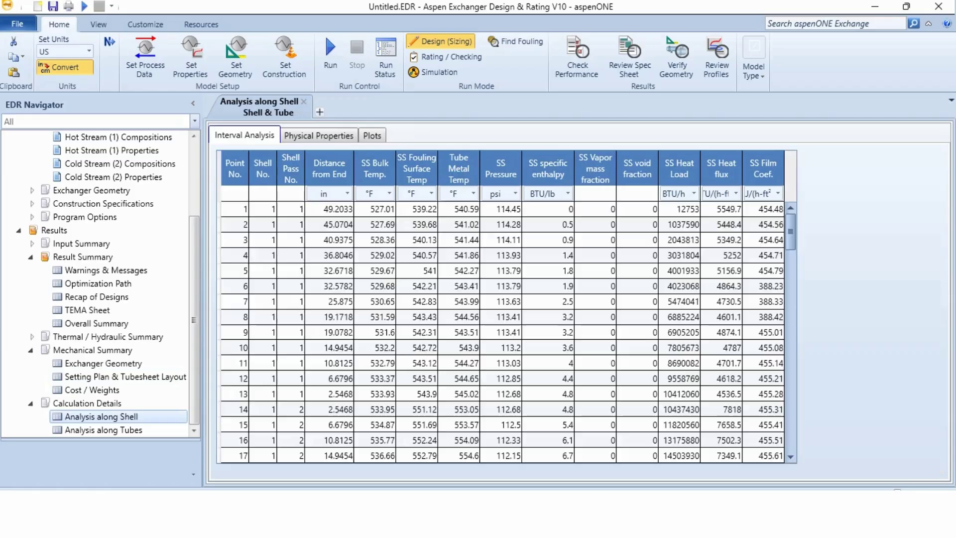
scroll(503, 328, "down", 2)
scroll(503, 328, "down", 13)
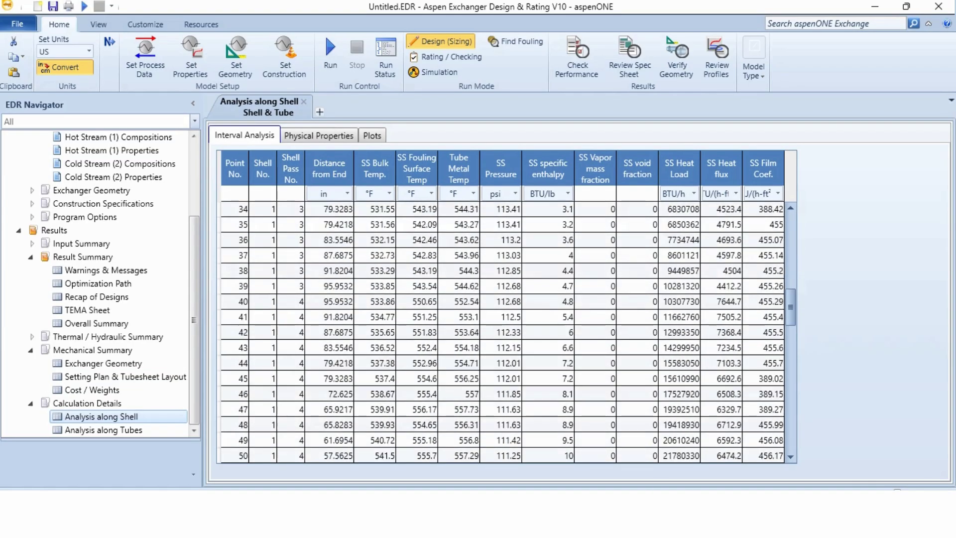
left_click(102, 430)
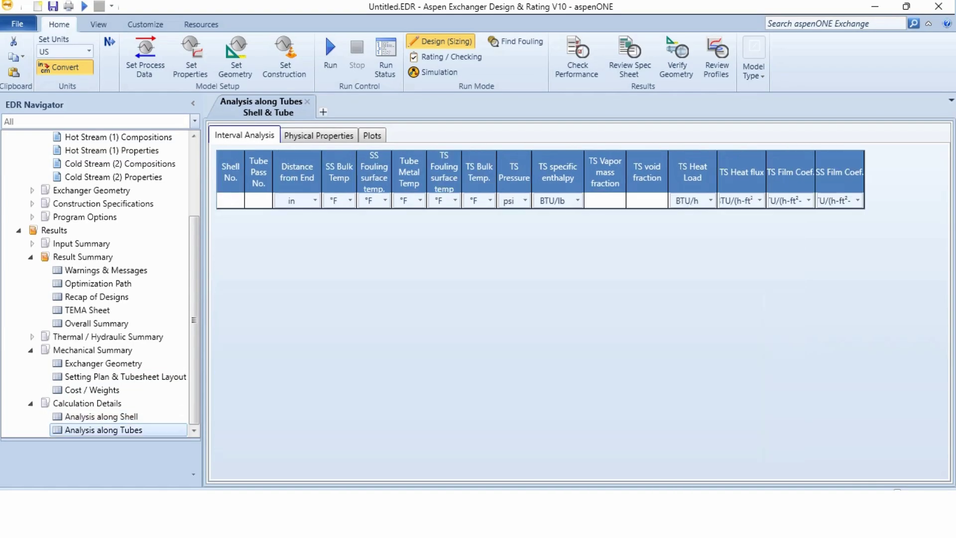
scroll(547, 334, "down", 10)
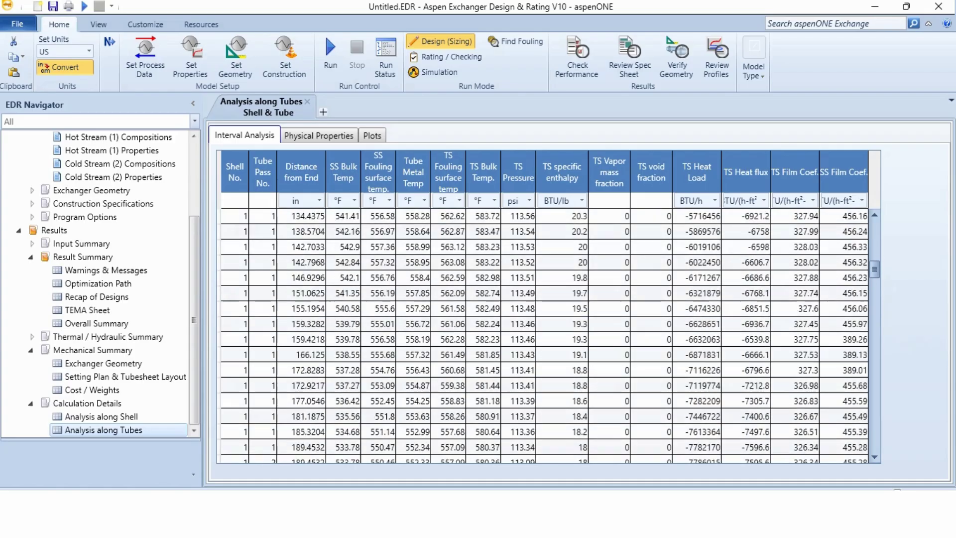
scroll(548, 334, "down", 5)
mouse_move(577, 371)
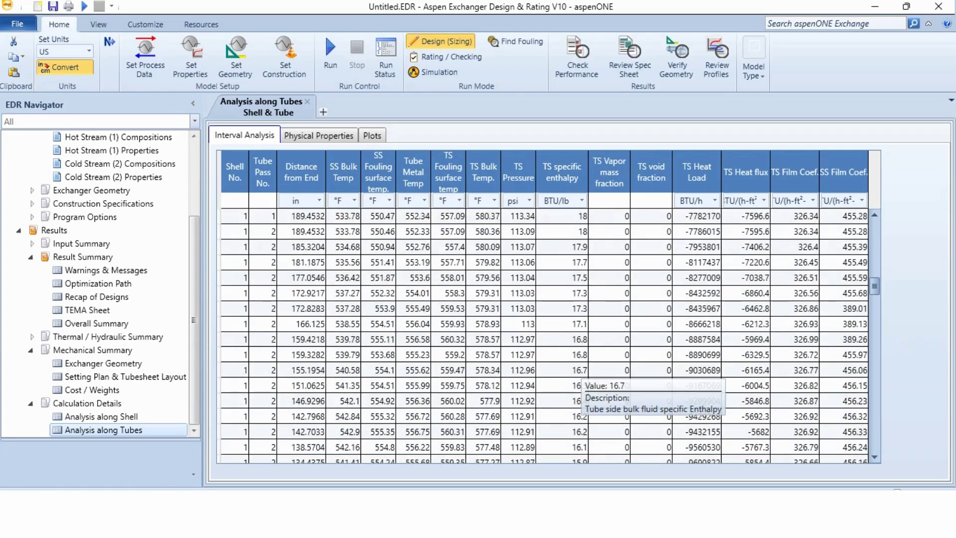